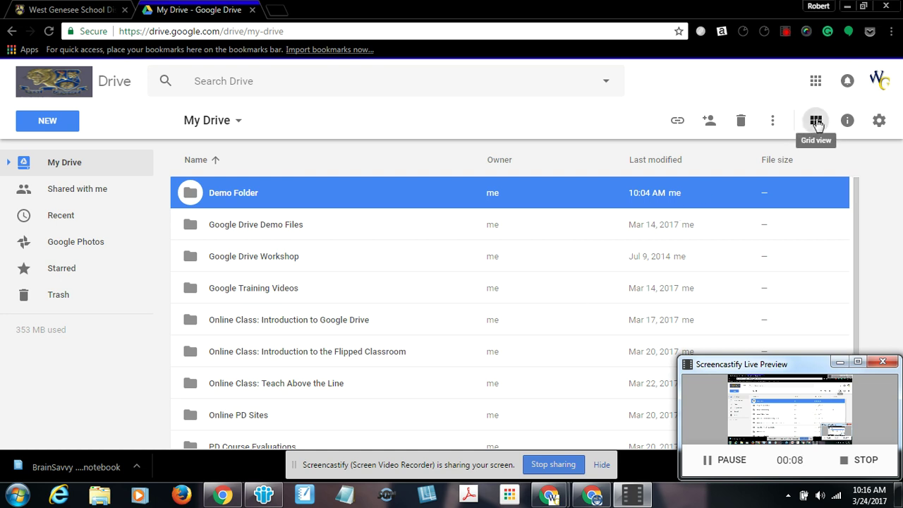
Glance at the New menu, then view the Shared with me files
{"action": "left_click", "coordinate": [54, 122]}
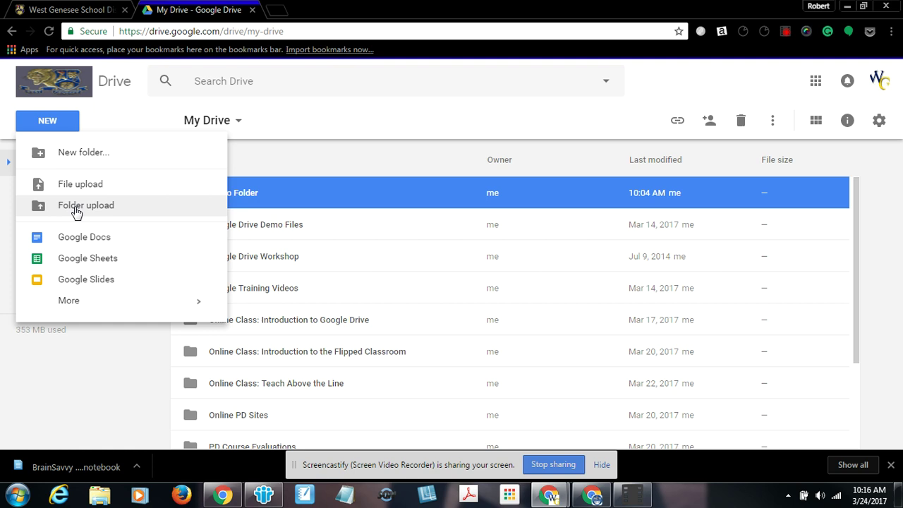
{"action": "left_click", "coordinate": [116, 118]}
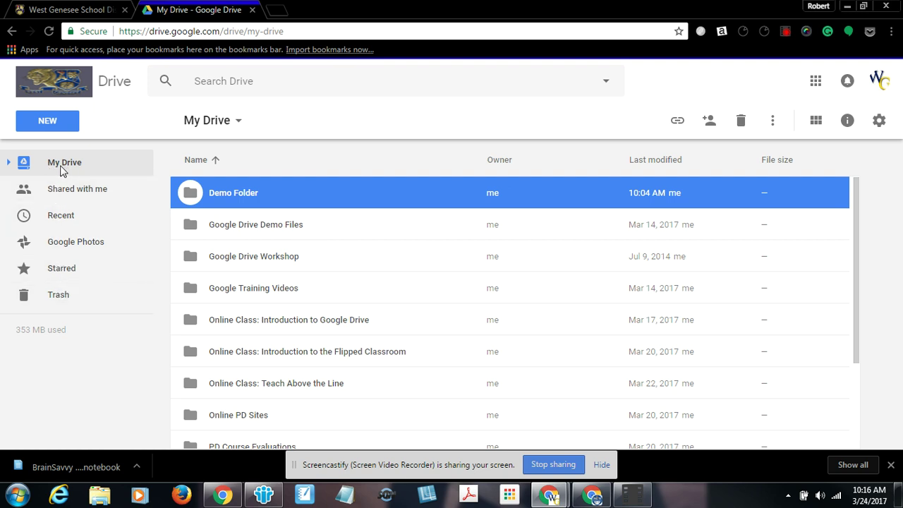
{"action": "left_click", "coordinate": [67, 191]}
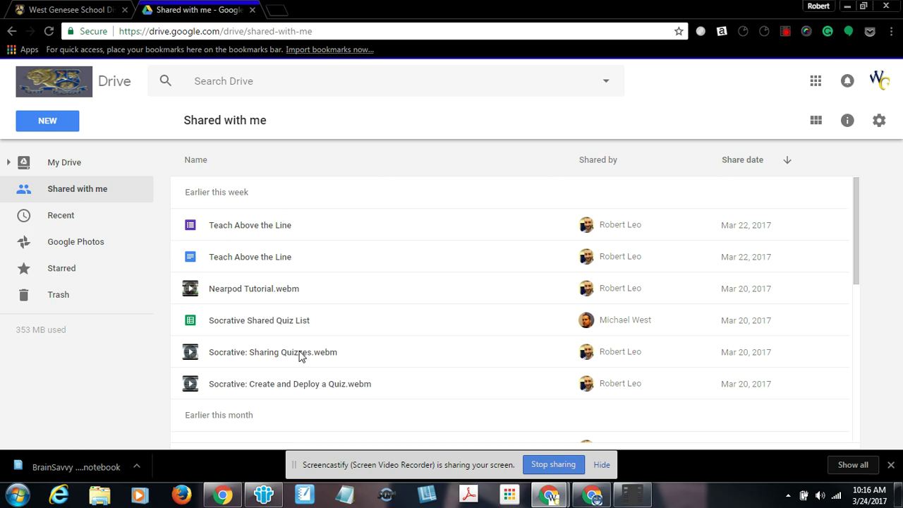
Bring the other Drive window forward and maximize it
{"action": "left_click", "coordinate": [551, 496]}
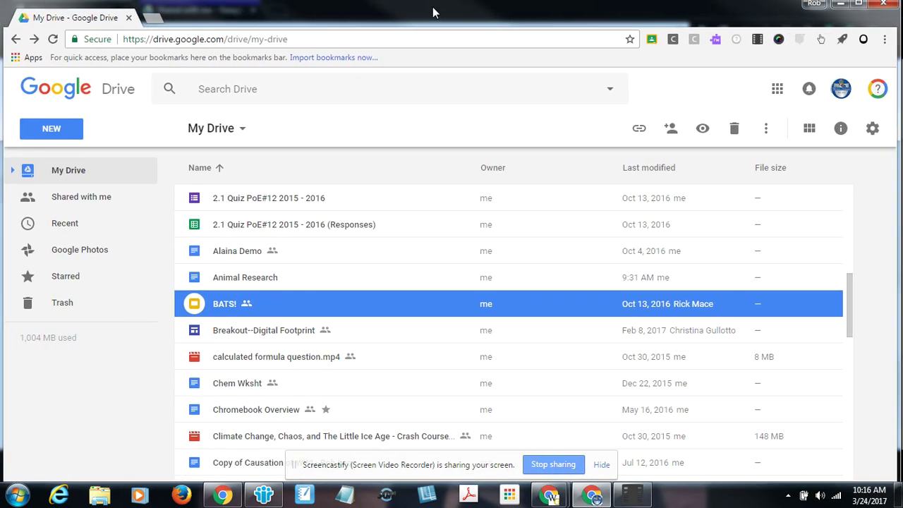
{"action": "double_click", "coordinate": [434, 13]}
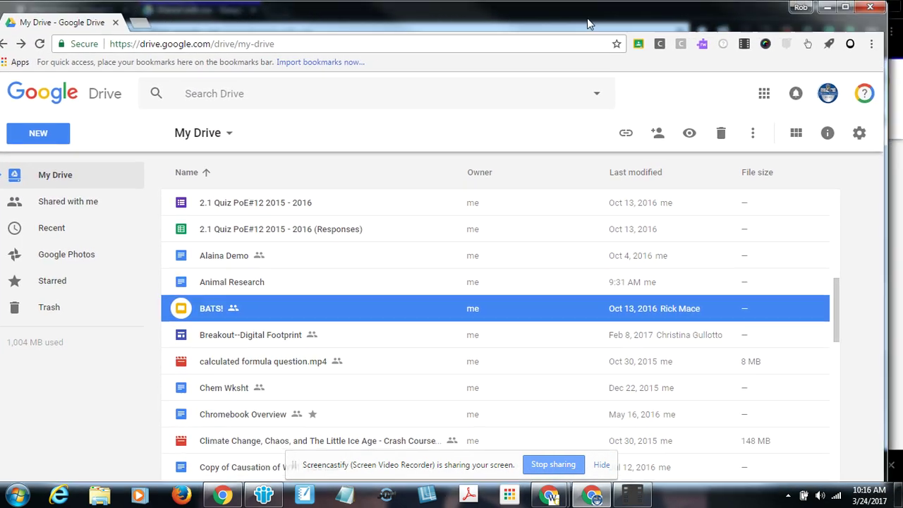
{"action": "left_click", "coordinate": [847, 8]}
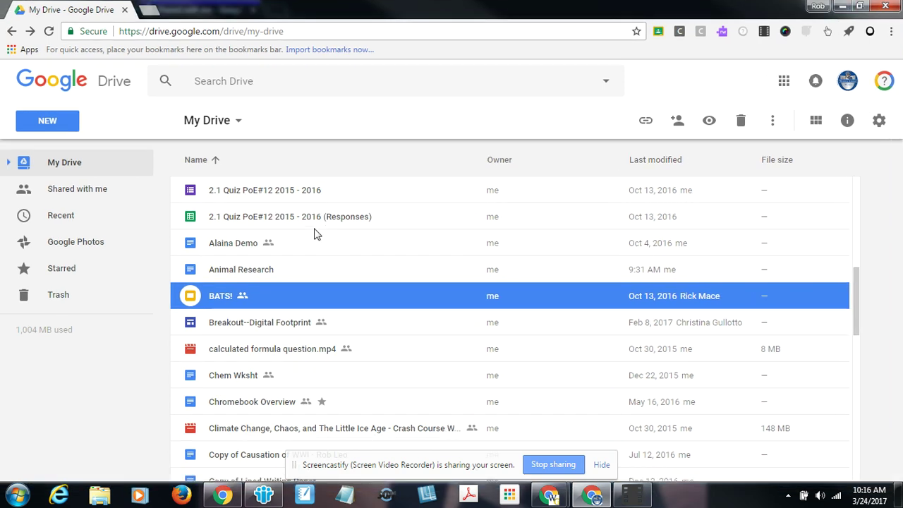
Review BATS! sharing and its advanced settings, ending with the sharing dialog open
{"action": "right_click", "coordinate": [217, 302]}
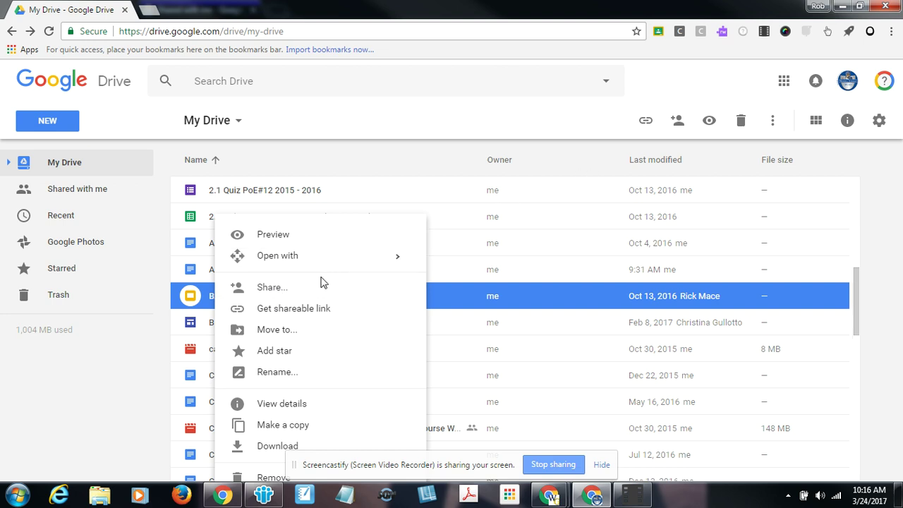
{"action": "left_click", "coordinate": [415, 133]}
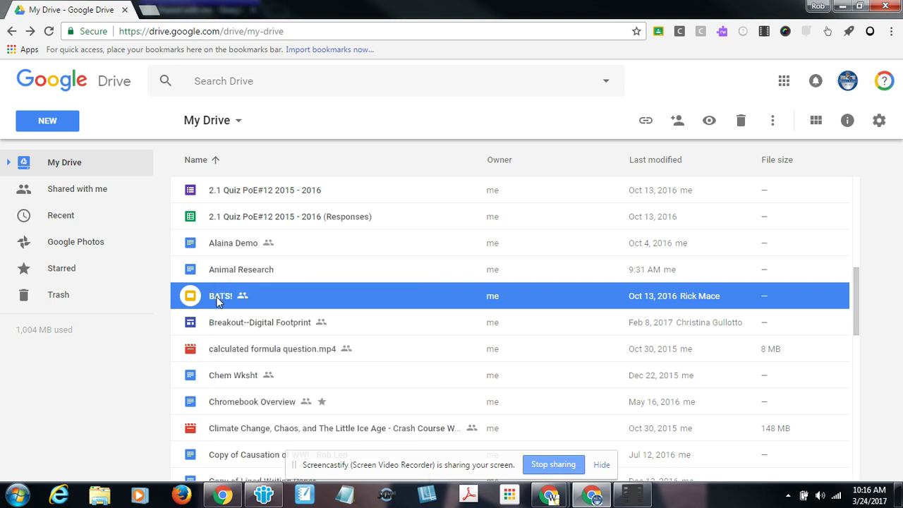
{"action": "left_click", "coordinate": [676, 121]}
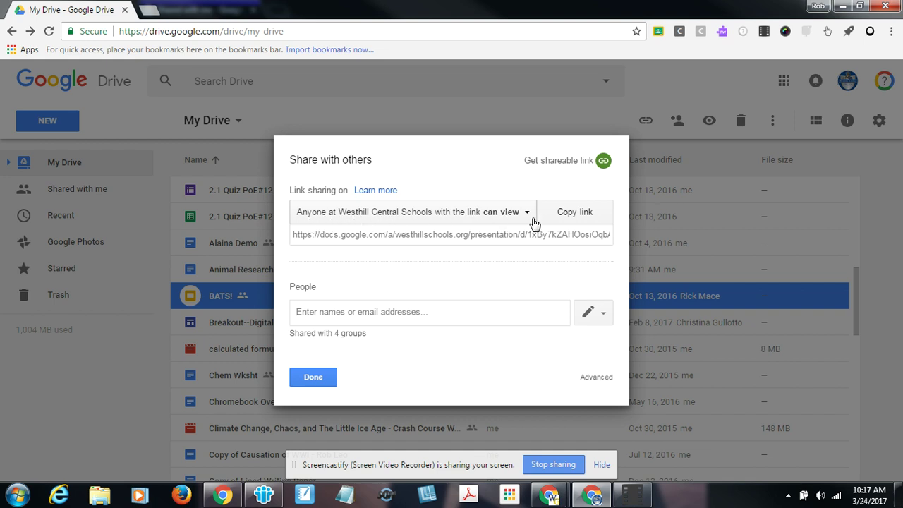
{"action": "left_click", "coordinate": [592, 380]}
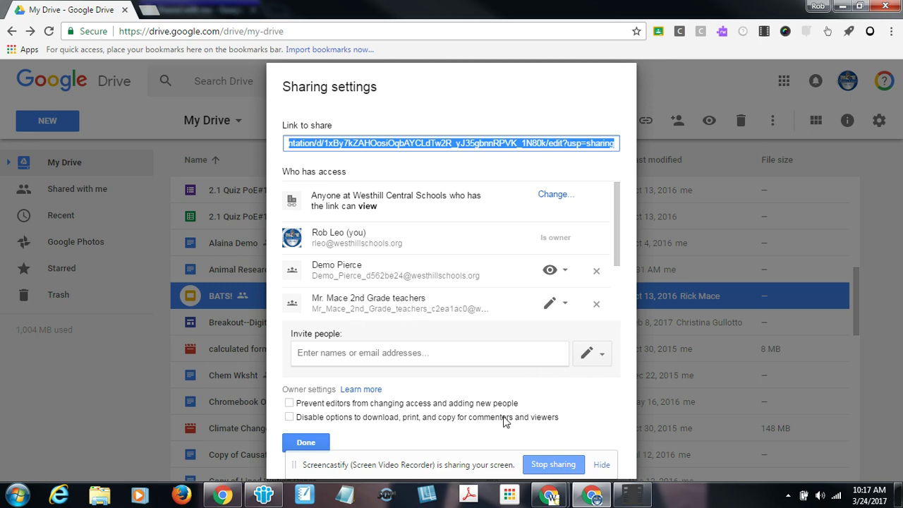
{"action": "left_click", "coordinate": [306, 442]}
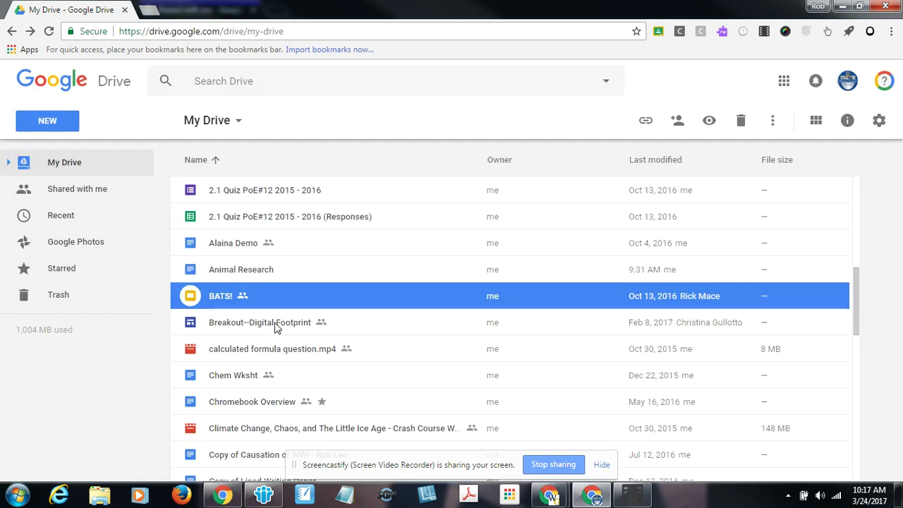
{"action": "left_click", "coordinate": [679, 123]}
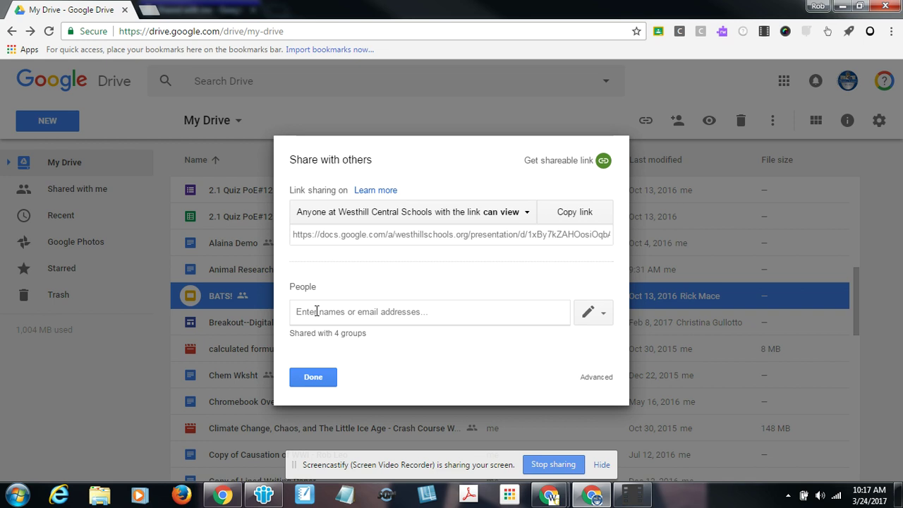
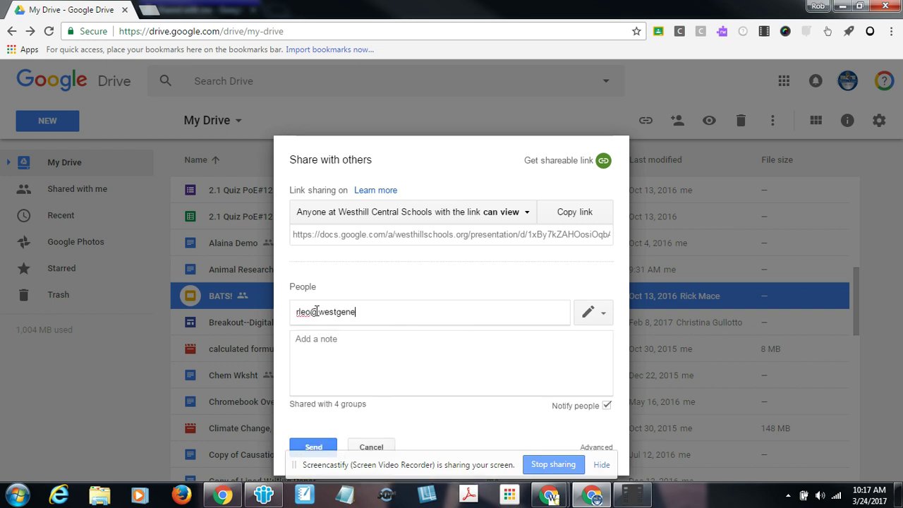
Add the outside person's e-mail to BATS! sharing with Can edit permission
{"action": "left_click", "coordinate": [605, 318]}
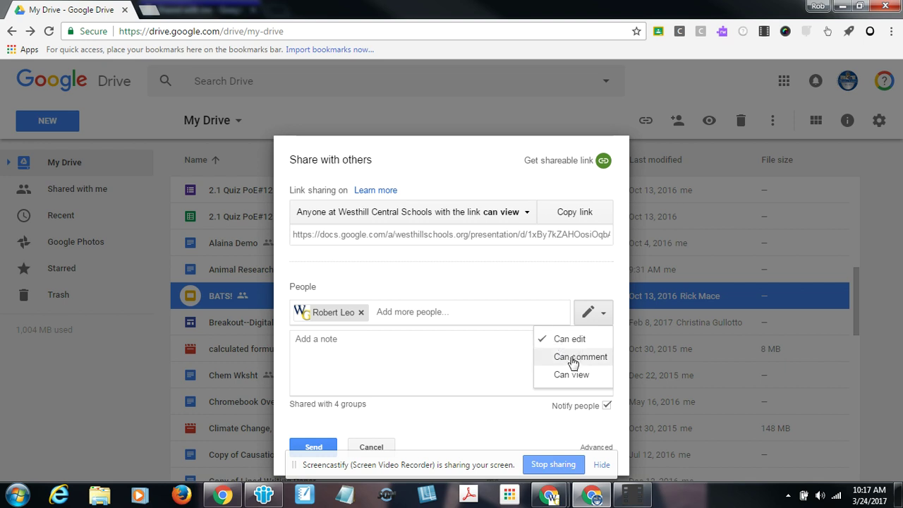
{"action": "left_click", "coordinate": [571, 357]}
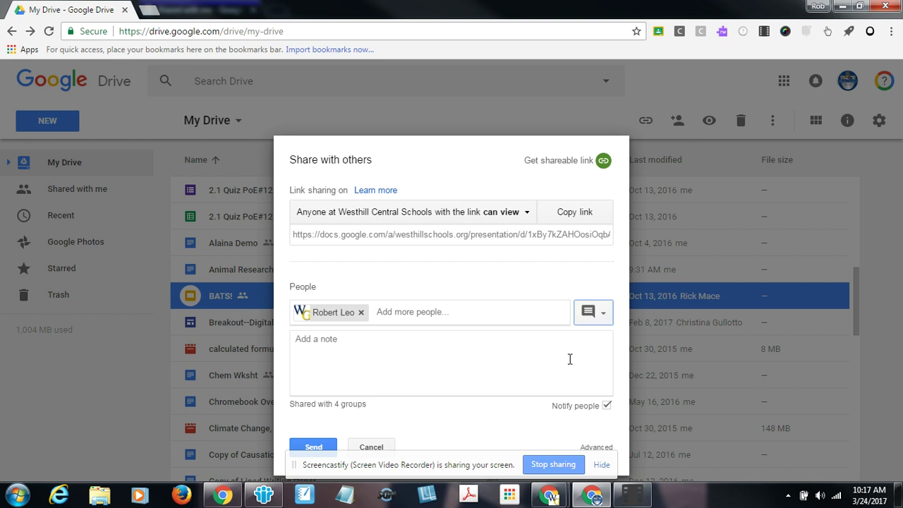
{"action": "left_click", "coordinate": [605, 319]}
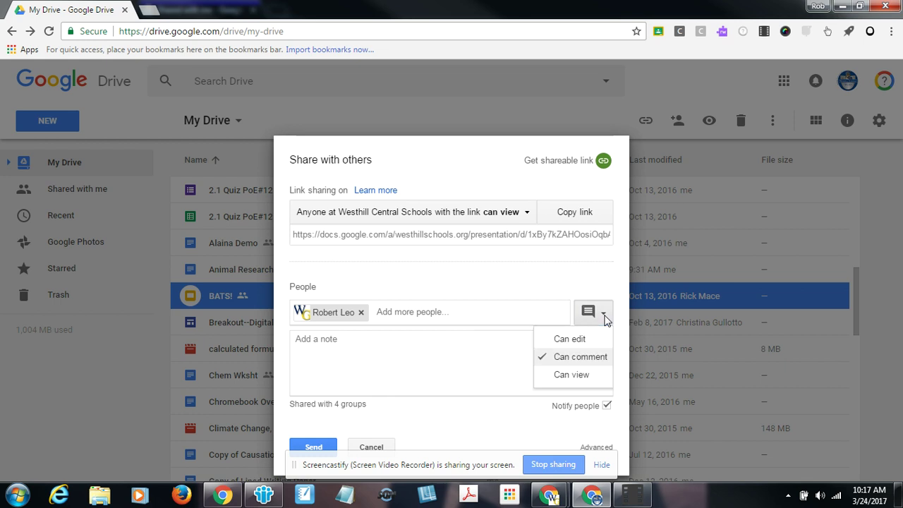
{"action": "left_click", "coordinate": [572, 376]}
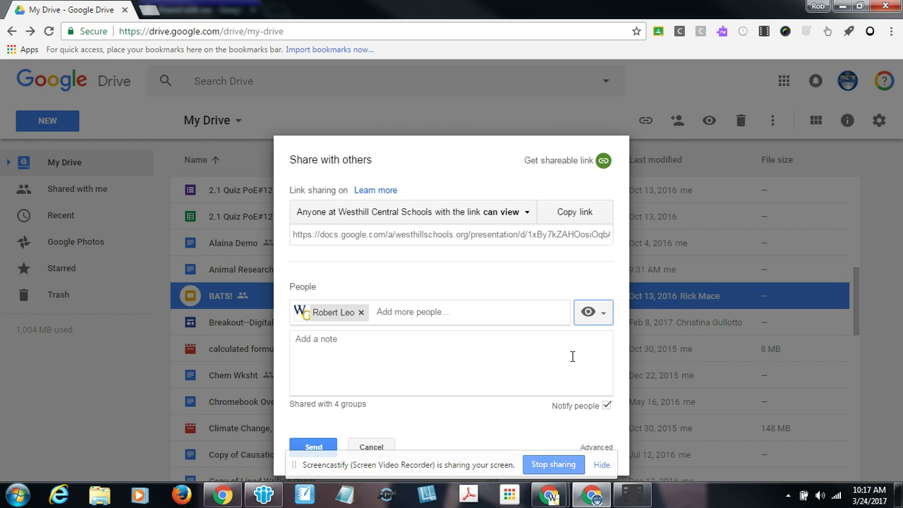
{"action": "left_click", "coordinate": [601, 315]}
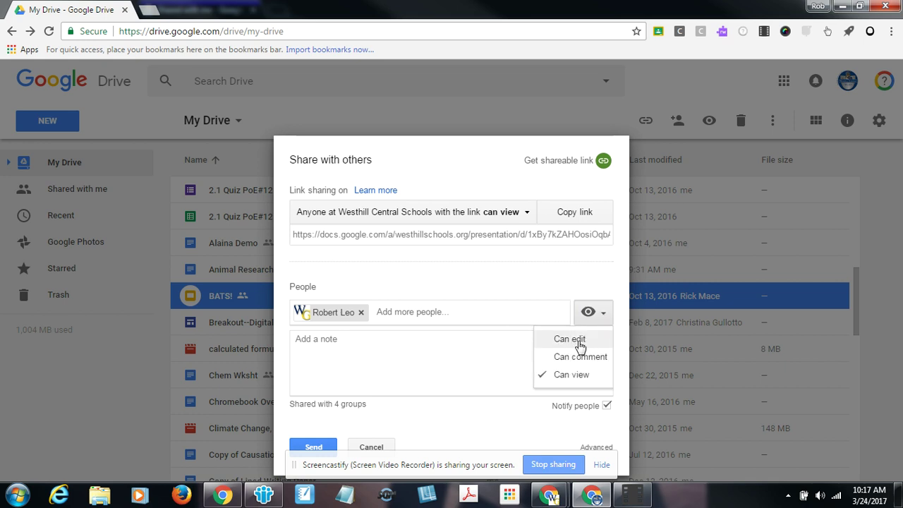
{"action": "left_click", "coordinate": [579, 341]}
Send the invitation and confirm sharing outside the organization
{"action": "left_click", "coordinate": [313, 345]}
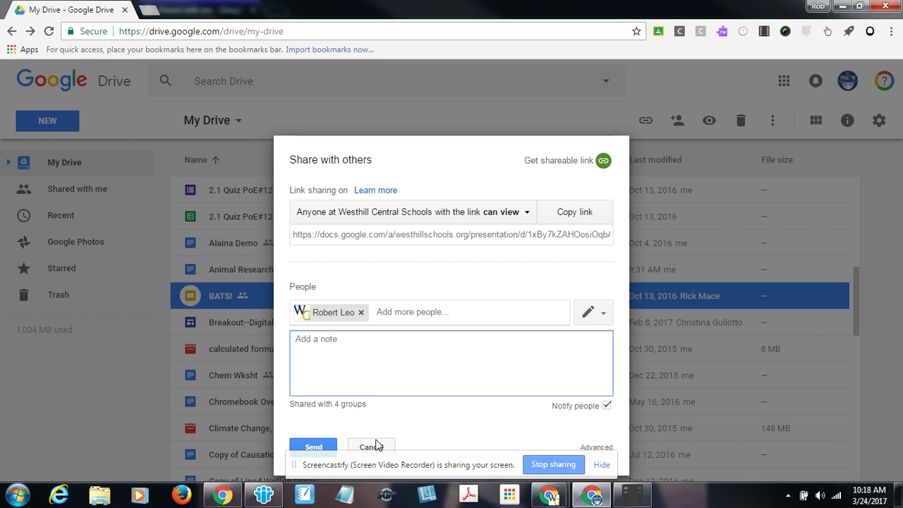
{"action": "left_click", "coordinate": [321, 447]}
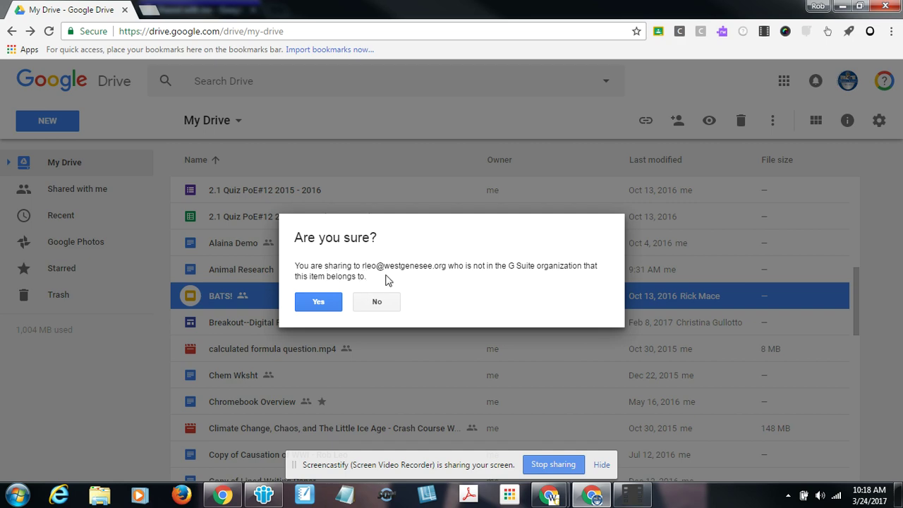
{"action": "left_click", "coordinate": [318, 303]}
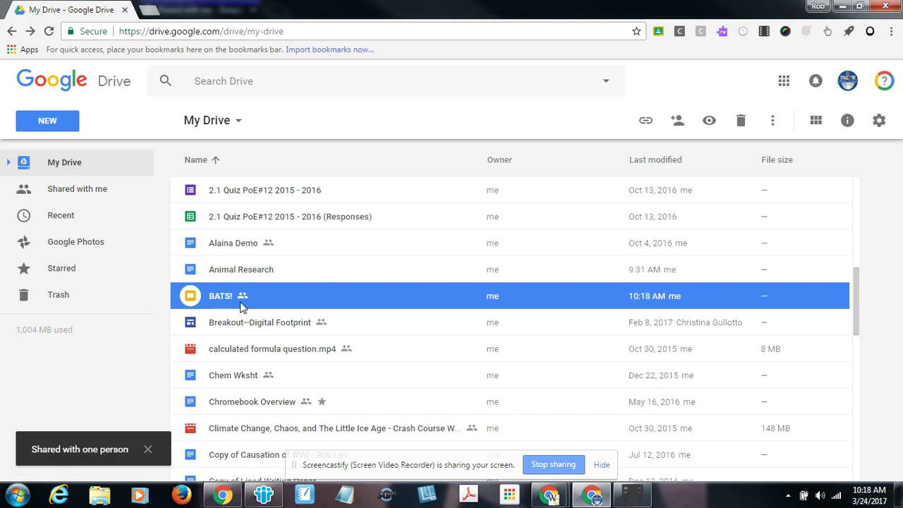
{"action": "double_click", "coordinate": [240, 306]}
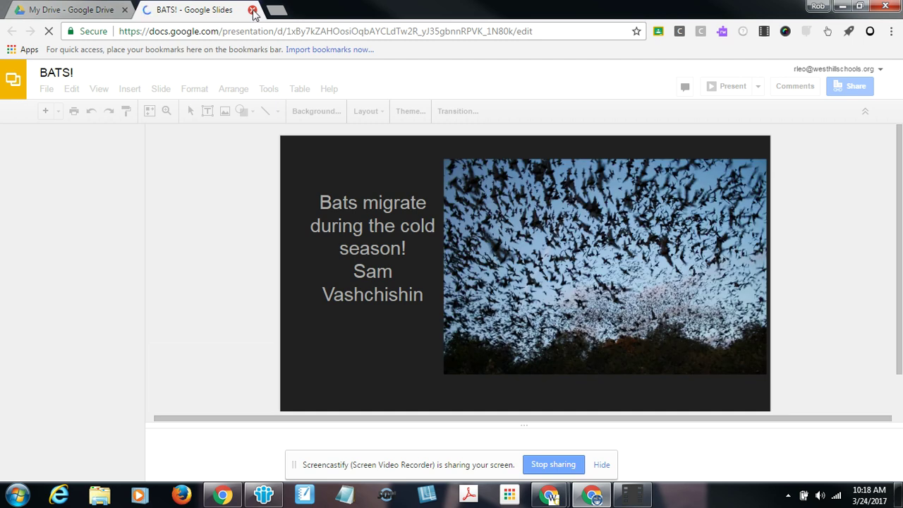
{"action": "left_click", "coordinate": [253, 10]}
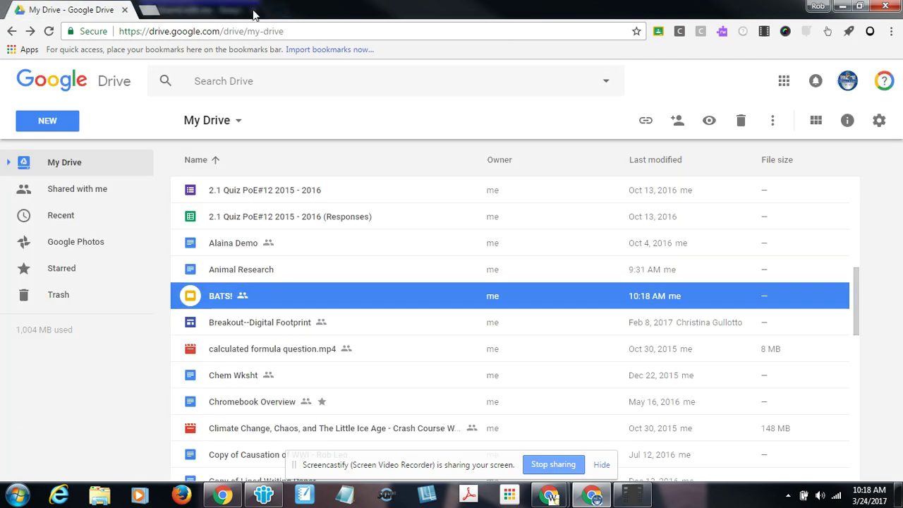
{"action": "right_click", "coordinate": [228, 302]}
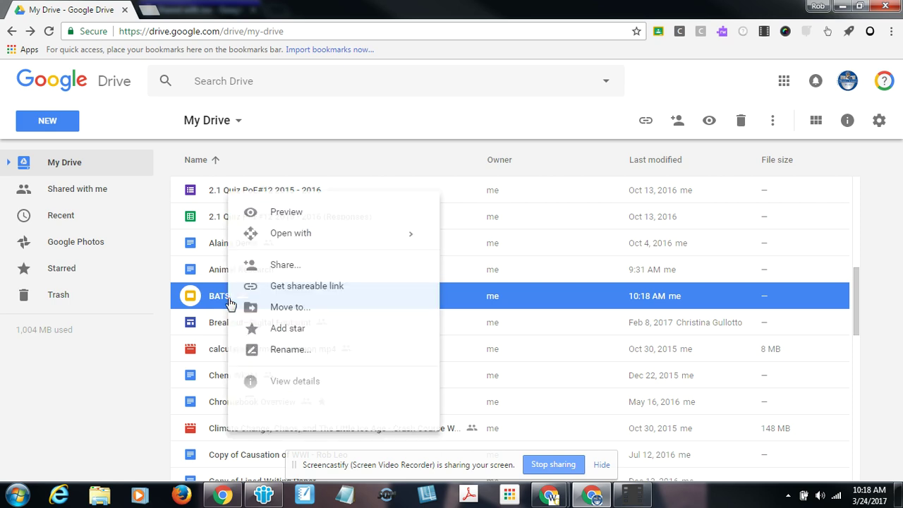
{"action": "left_click", "coordinate": [283, 268]}
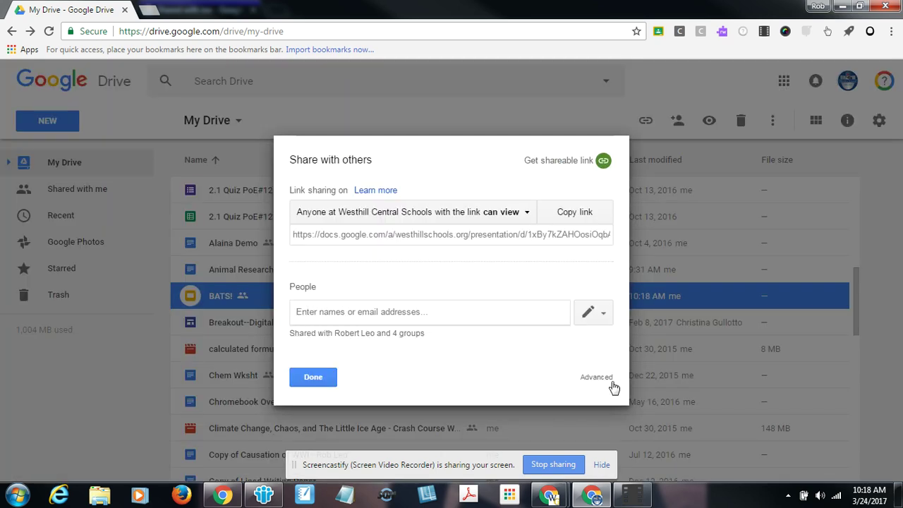
{"action": "left_click", "coordinate": [595, 378]}
{"action": "scroll", "coordinate": [398, 293], "scroll_direction": "down", "scroll_amount": 2}
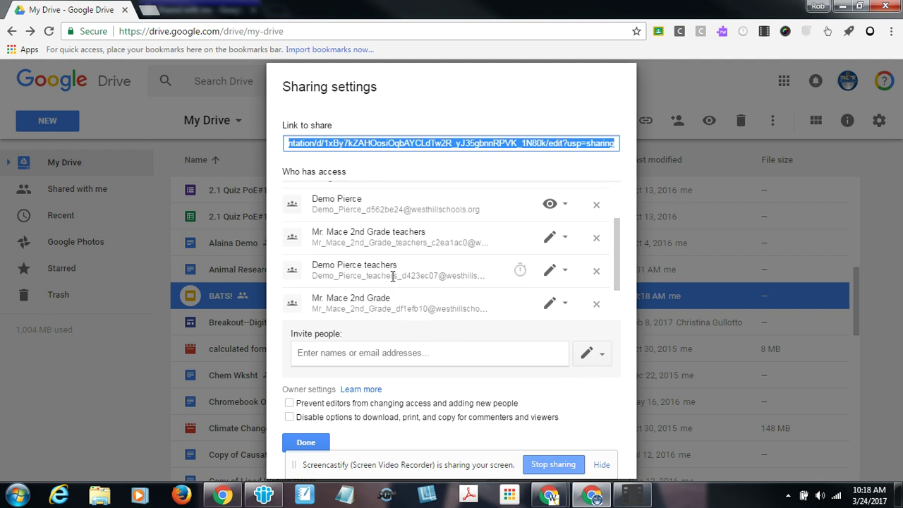
{"action": "scroll", "coordinate": [392, 277], "scroll_direction": "down", "scroll_amount": 1}
{"action": "scroll", "coordinate": [372, 300], "scroll_direction": "up", "scroll_amount": 3}
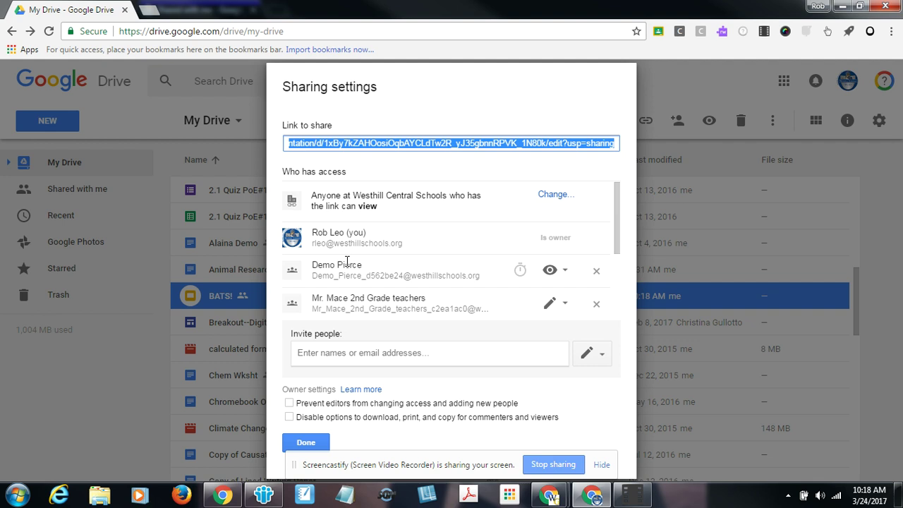
{"action": "scroll", "coordinate": [347, 261], "scroll_direction": "down", "scroll_amount": 2}
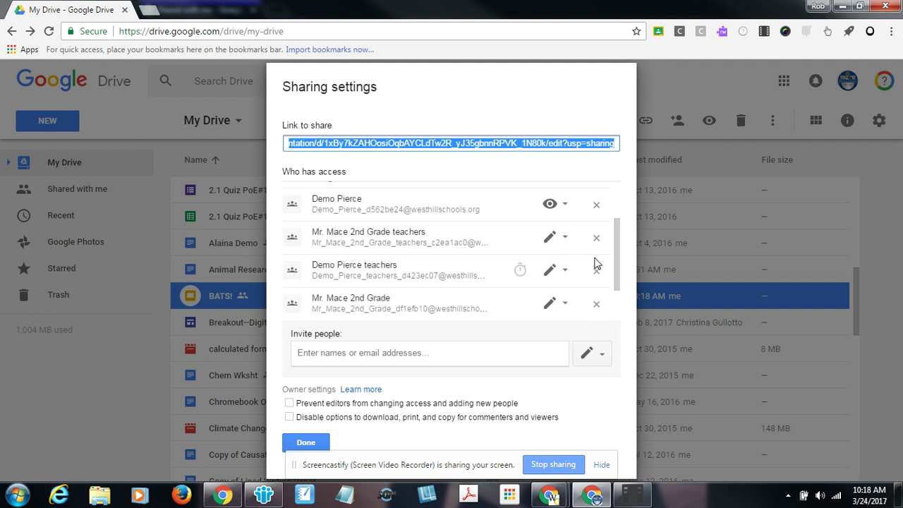
{"action": "left_click", "coordinate": [306, 442]}
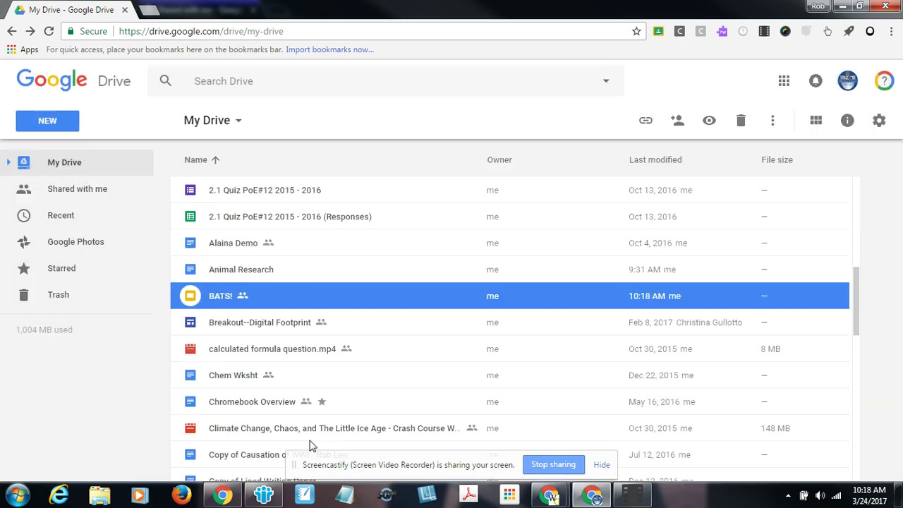
In the recipient's Shared with me list, open BATS! in Slides and close it again
{"action": "left_click", "coordinate": [843, 6]}
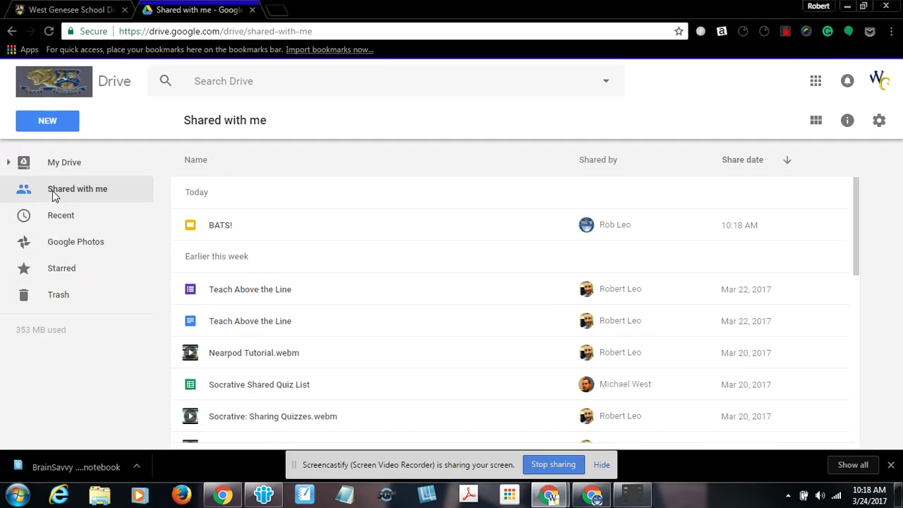
{"action": "left_click", "coordinate": [70, 163]}
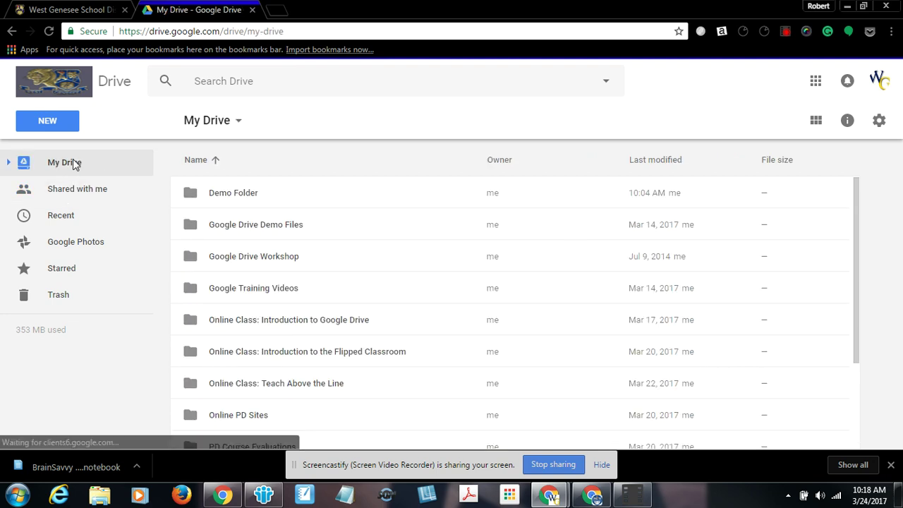
{"action": "left_click", "coordinate": [61, 191]}
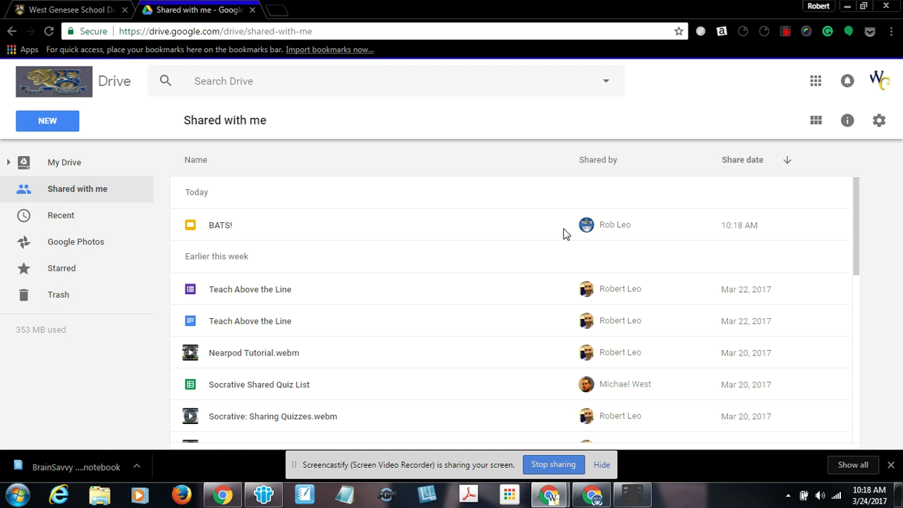
{"action": "double_click", "coordinate": [220, 230]}
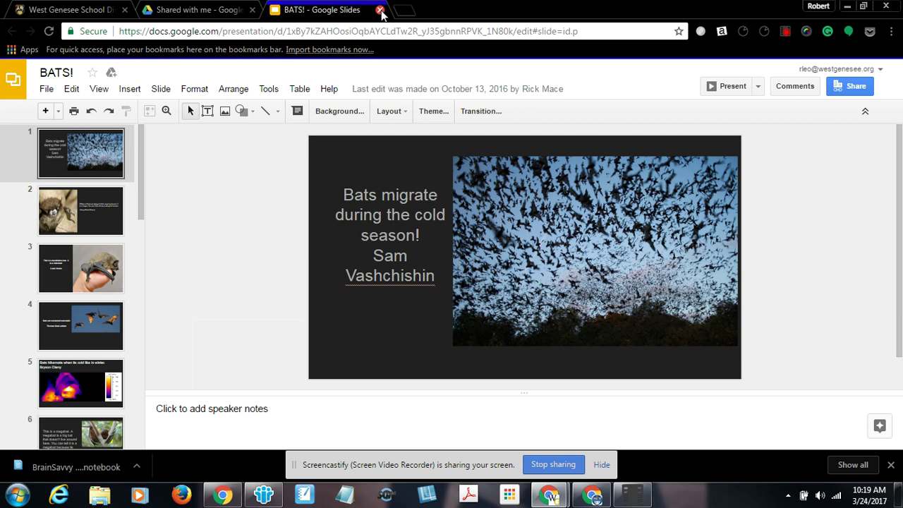
{"action": "left_click", "coordinate": [381, 10]}
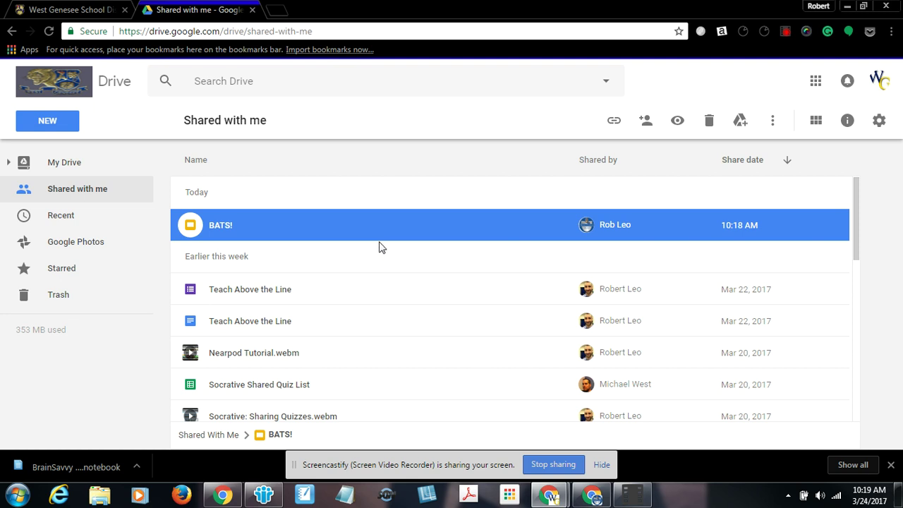
Make a copy of the shared BATS! and find it in My Drive
{"action": "right_click", "coordinate": [258, 231]}
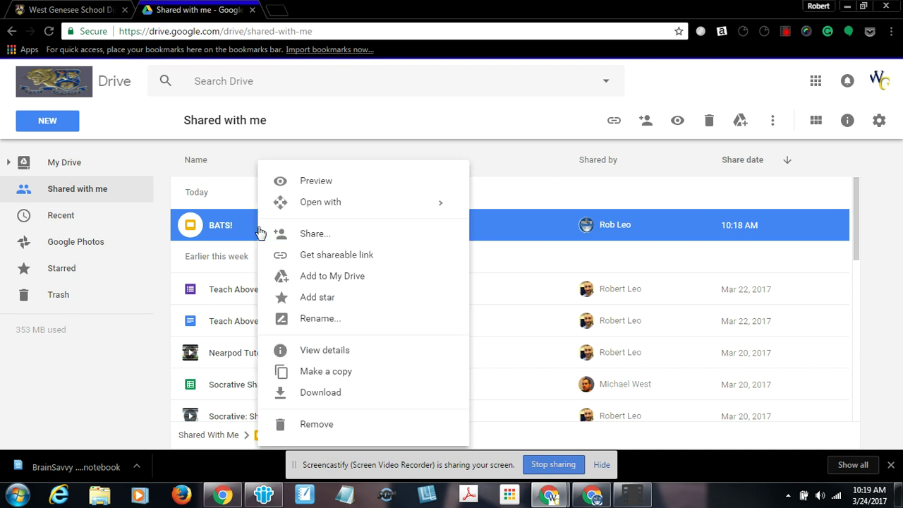
{"action": "left_click", "coordinate": [308, 374]}
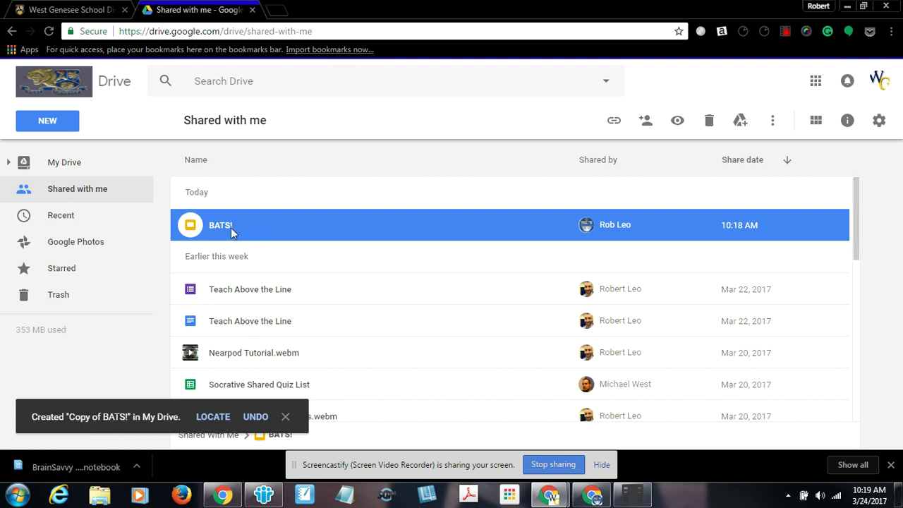
{"action": "left_click", "coordinate": [64, 164]}
{"action": "scroll", "coordinate": [315, 281], "scroll_direction": "down", "scroll_amount": 3}
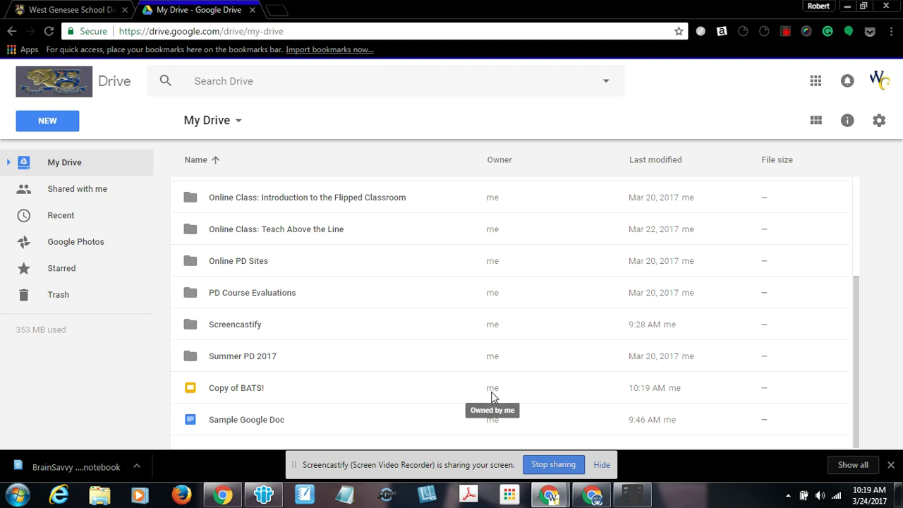
Rename 'Copy of BATS!' to 'BATS! (Westhill 2nd Grade)'
{"action": "left_click", "coordinate": [234, 389]}
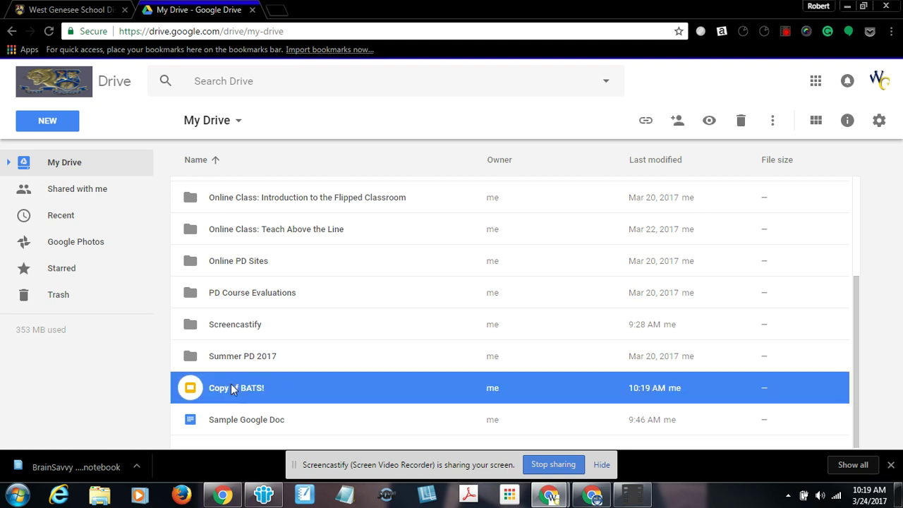
{"action": "right_click", "coordinate": [233, 389]}
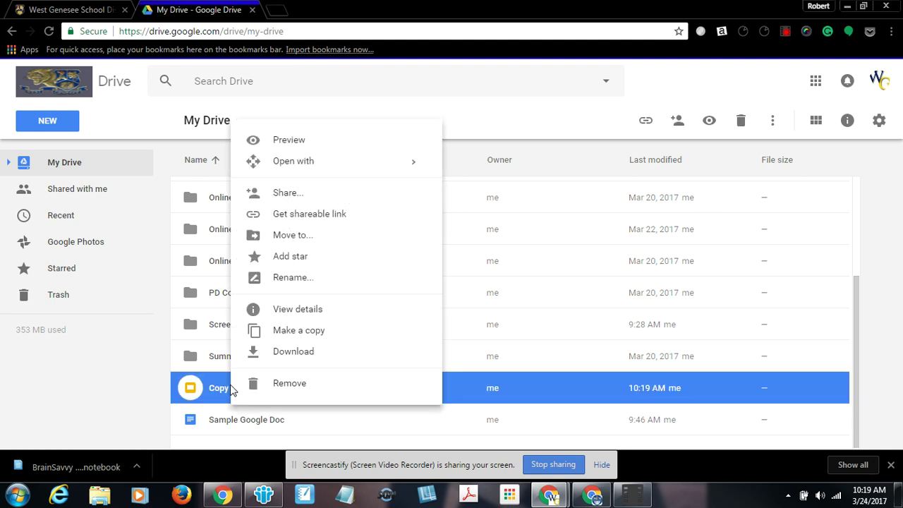
{"action": "left_click", "coordinate": [289, 278]}
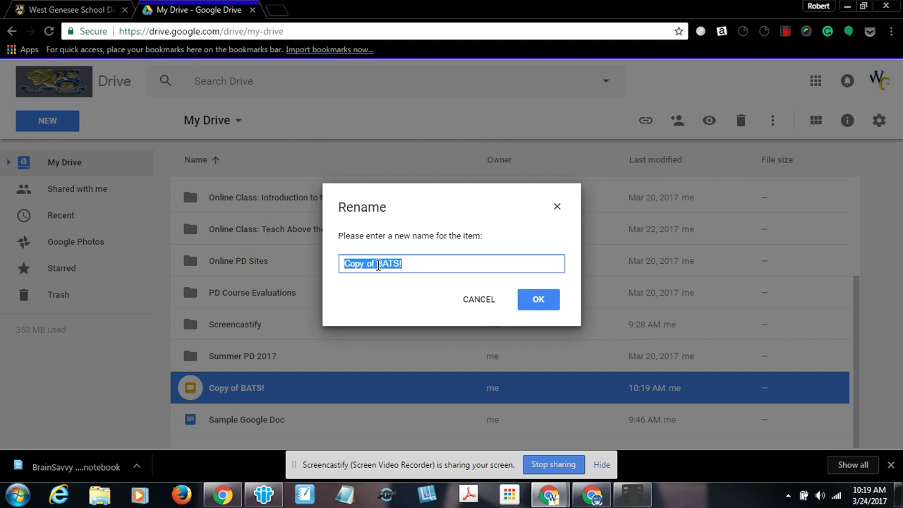
{"action": "left_click", "coordinate": [377, 264]}
{"action": "key", "text": "BackSpace"}
{"action": "key", "text": "BackSpace"}
{"action": "key", "text": "BackSpace"}
{"action": "key", "text": "BackSpace"}
{"action": "key", "text": "BackSpace"}
{"action": "key", "text": "BackSpace"}
{"action": "key", "text": "BackSpace"}
{"action": "key", "text": "BackSpace"}
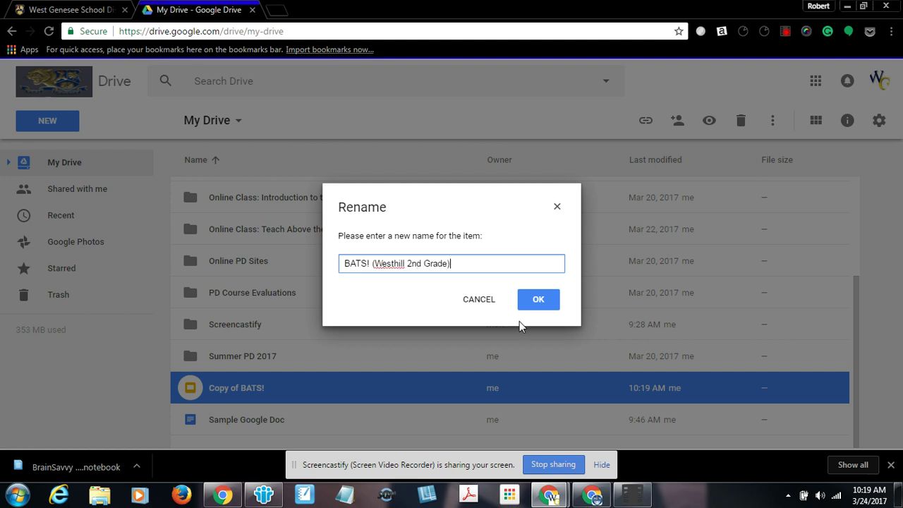
{"action": "left_click", "coordinate": [544, 299]}
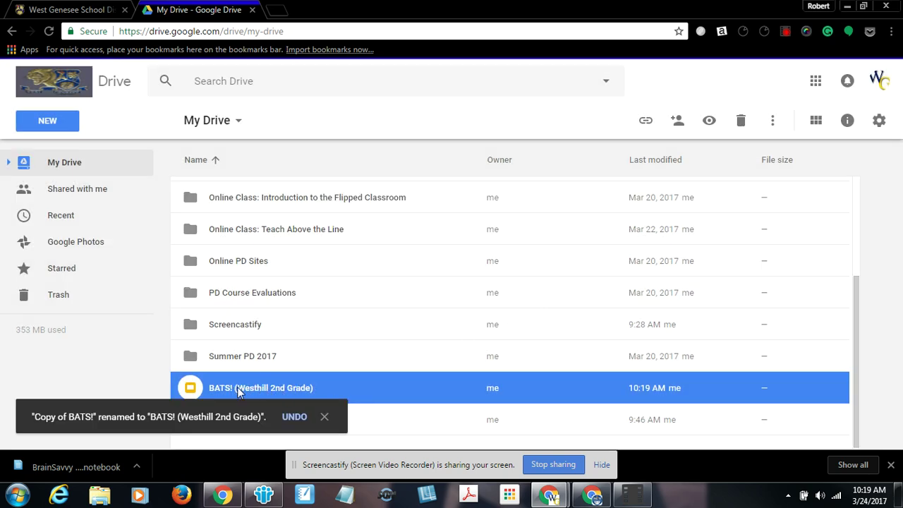
Drag BATS! (Westhill 2nd Grade) into Demo Folder and open that folder
{"action": "left_click", "coordinate": [324, 417]}
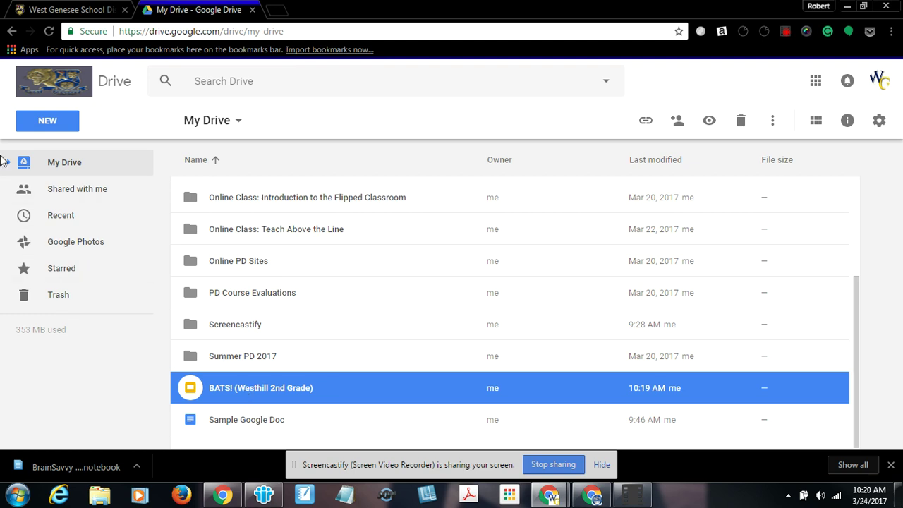
{"action": "left_click", "coordinate": [7, 164]}
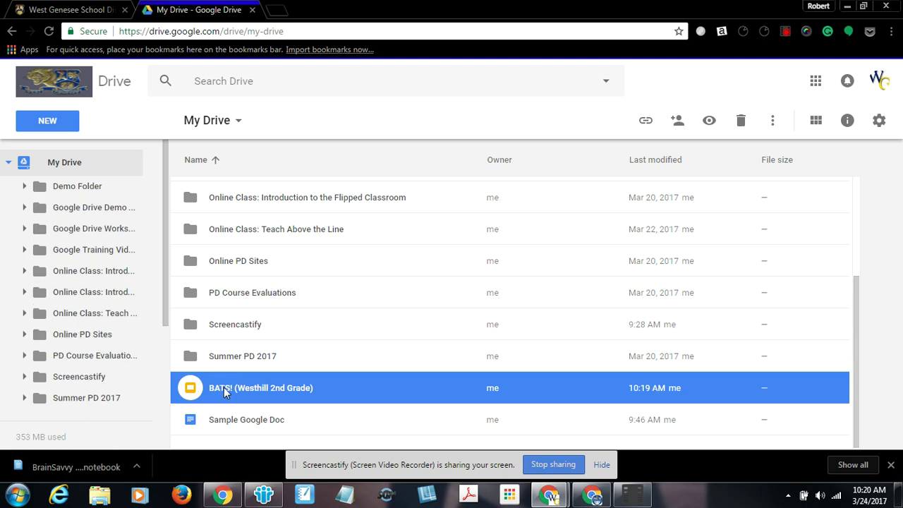
{"action": "left_click_drag", "start_coordinate": [244, 394], "coordinate": [241, 198]}
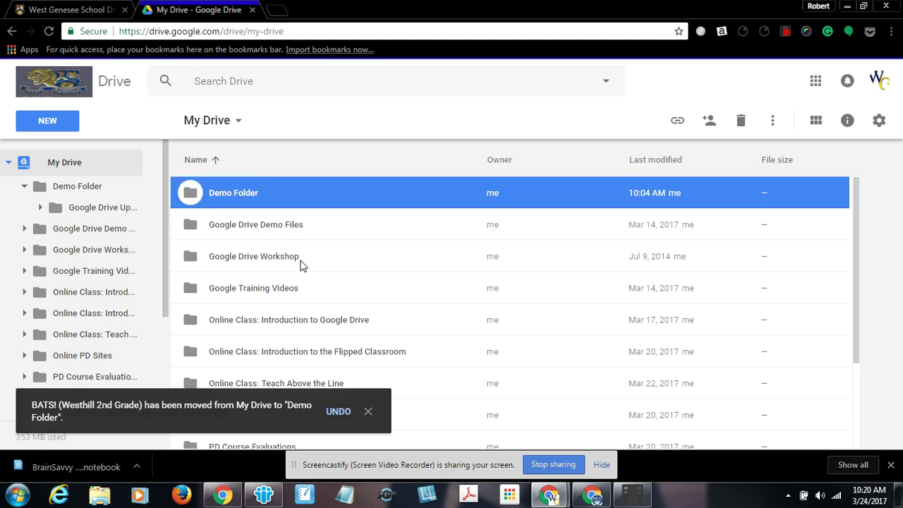
{"action": "double_click", "coordinate": [227, 196]}
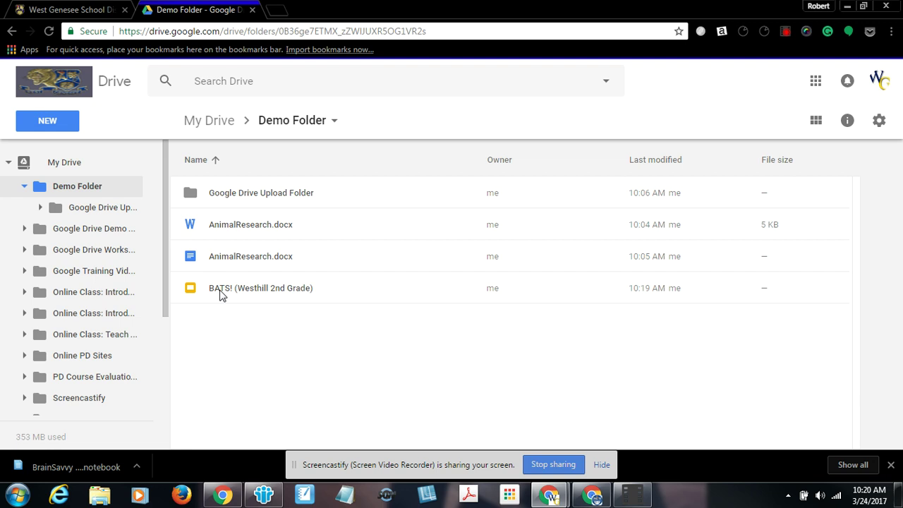
Open the copy in Slides, add '-collaborative project' to its title, and star it
{"action": "double_click", "coordinate": [219, 292]}
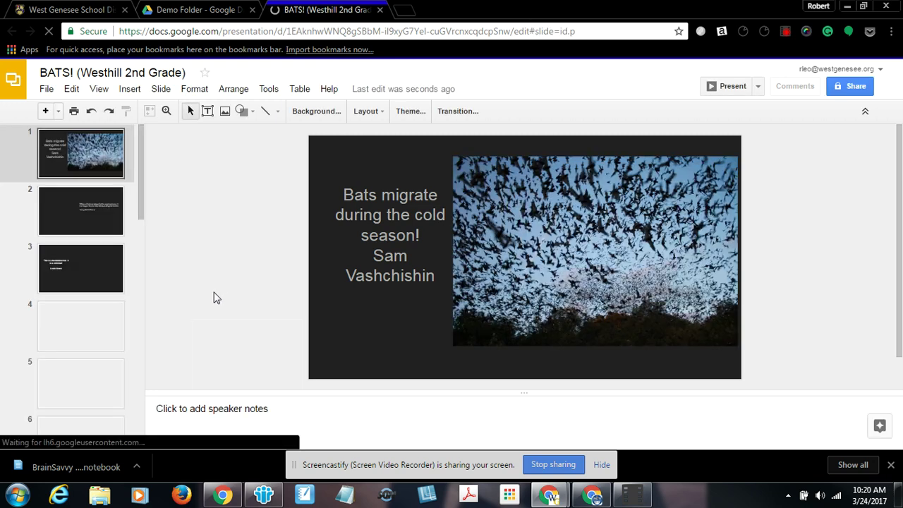
{"action": "left_click", "coordinate": [139, 73]}
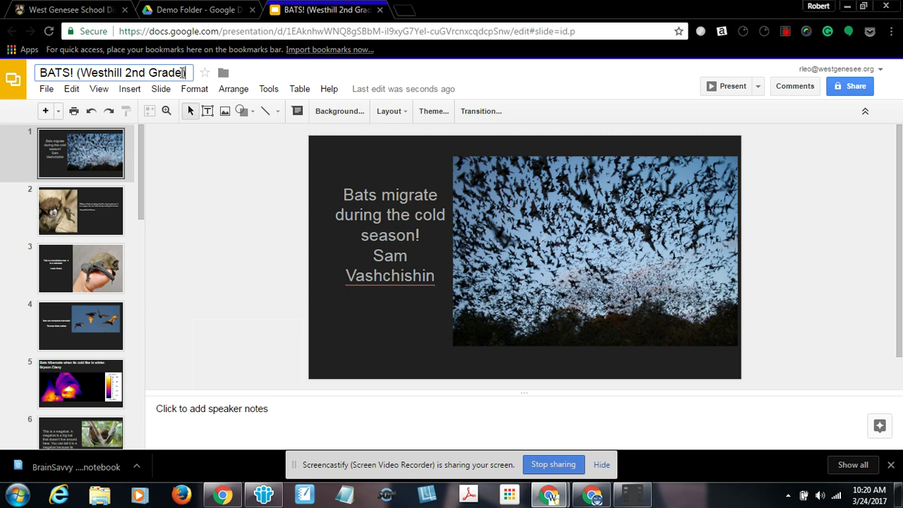
{"action": "left_click", "coordinate": [183, 73]}
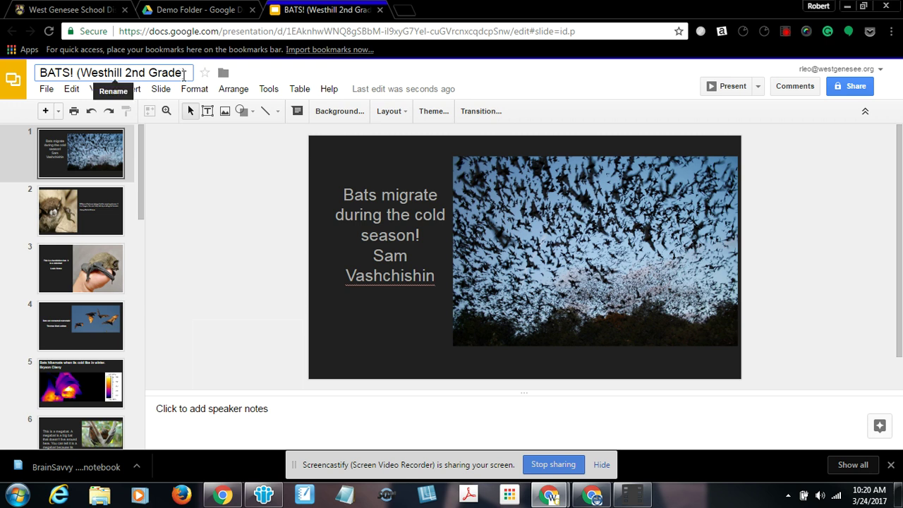
{"action": "type", "text": "sthill 2nd Grade "}
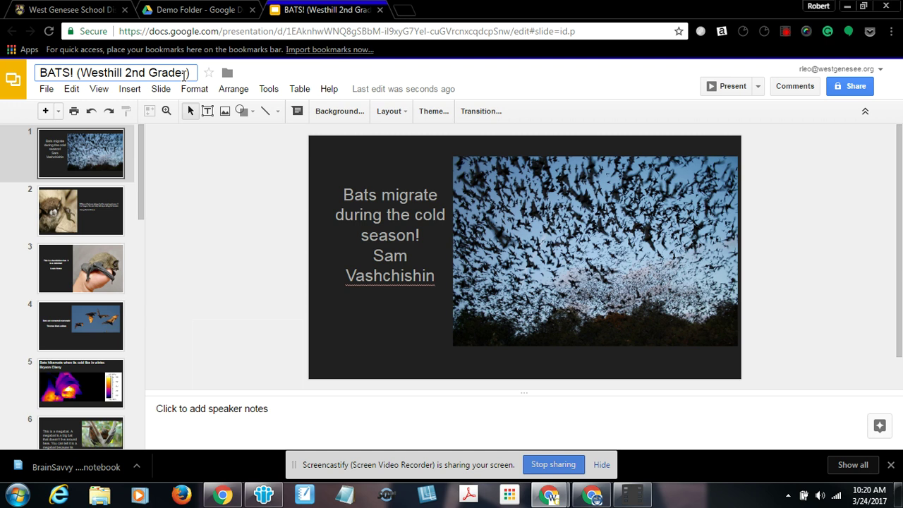
{"action": "type", "text": "collaborative p"}
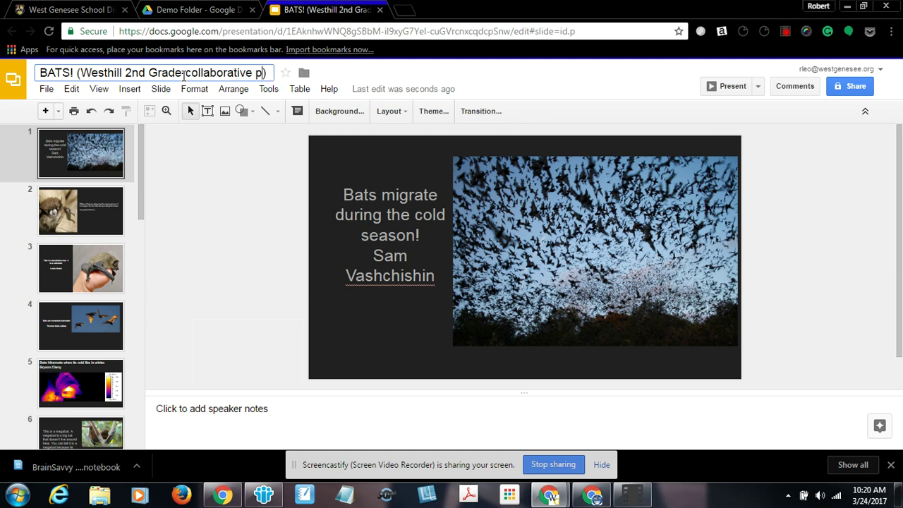
{"action": "type", "text": "roject"}
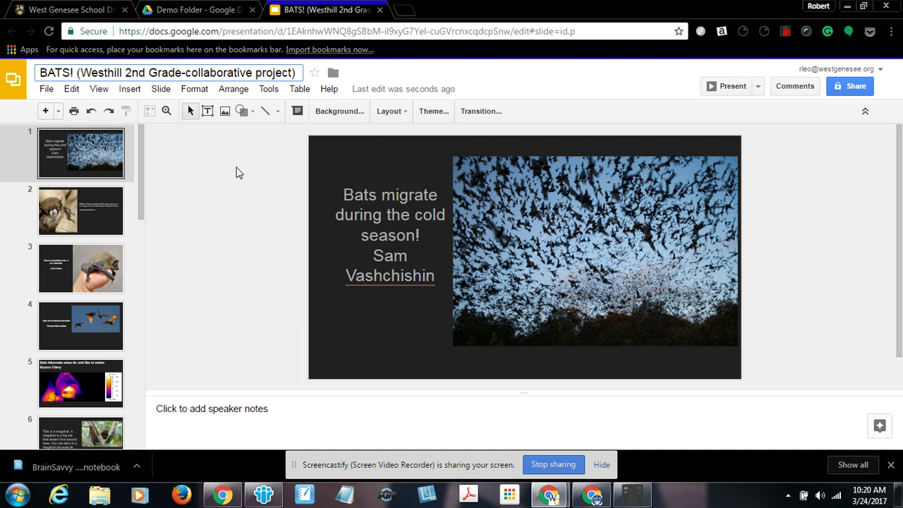
{"action": "left_click", "coordinate": [275, 150]}
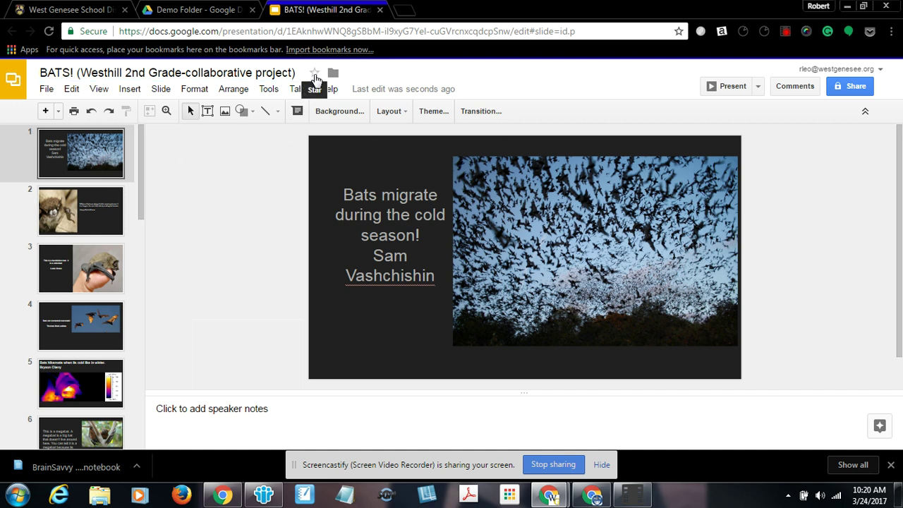
{"action": "left_click", "coordinate": [316, 74]}
Back in Drive, show Starred files, where BATS! (Westhill 2nd Grade-collaborative project) appears
{"action": "left_click", "coordinate": [219, 10]}
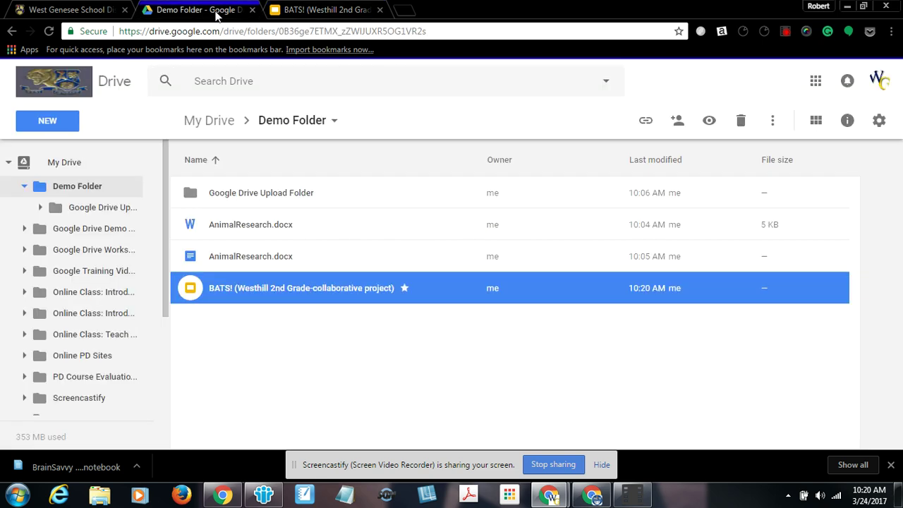
{"action": "left_click", "coordinate": [9, 163]}
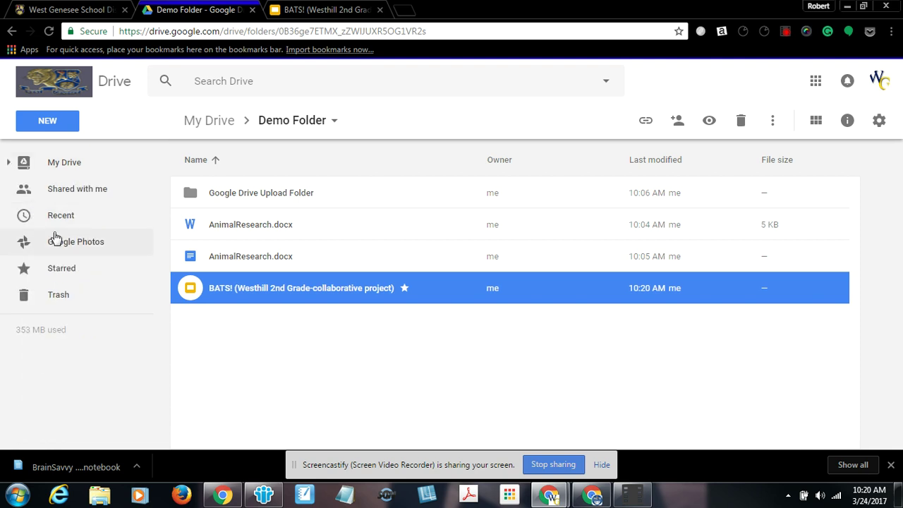
{"action": "left_click", "coordinate": [60, 271]}
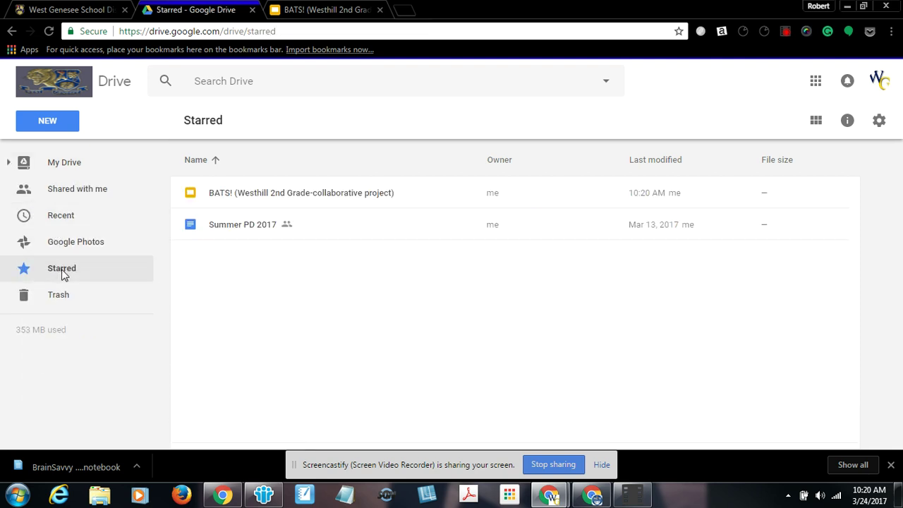
{"action": "left_click", "coordinate": [294, 196]}
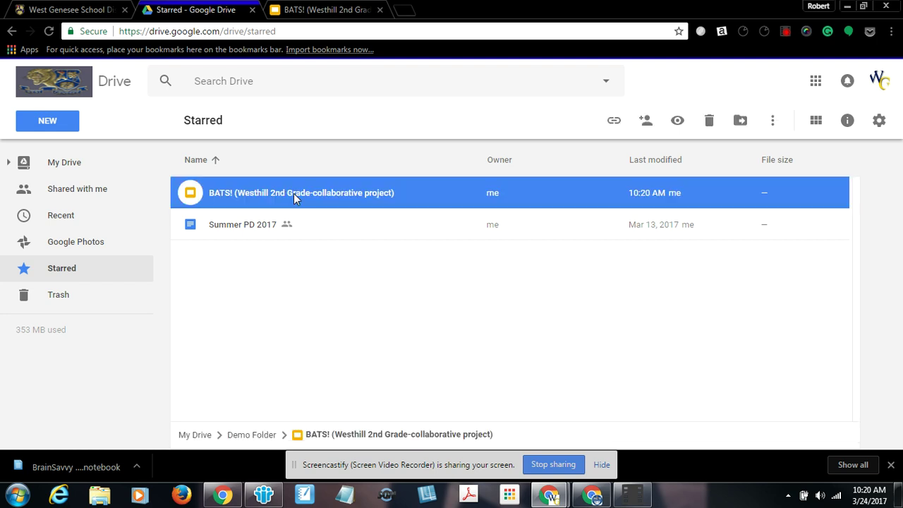
{"action": "right_click", "coordinate": [294, 193]}
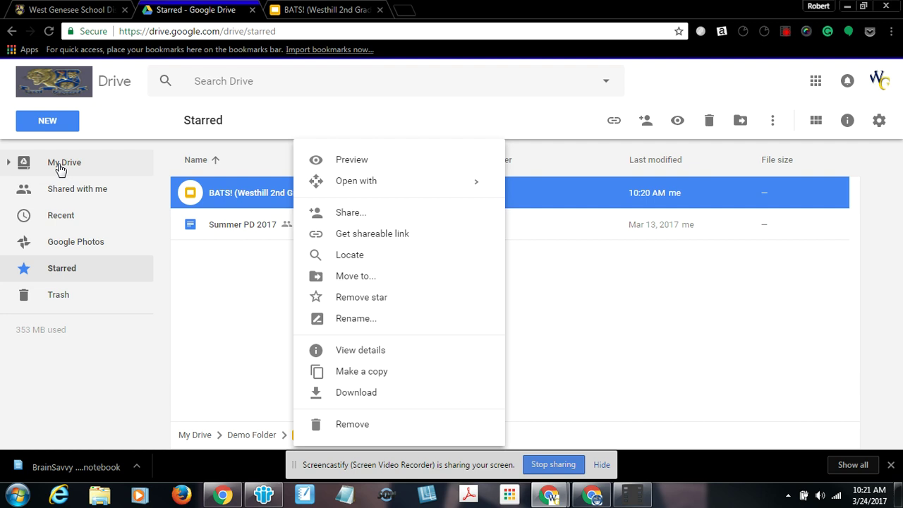
{"action": "left_click", "coordinate": [195, 296]}
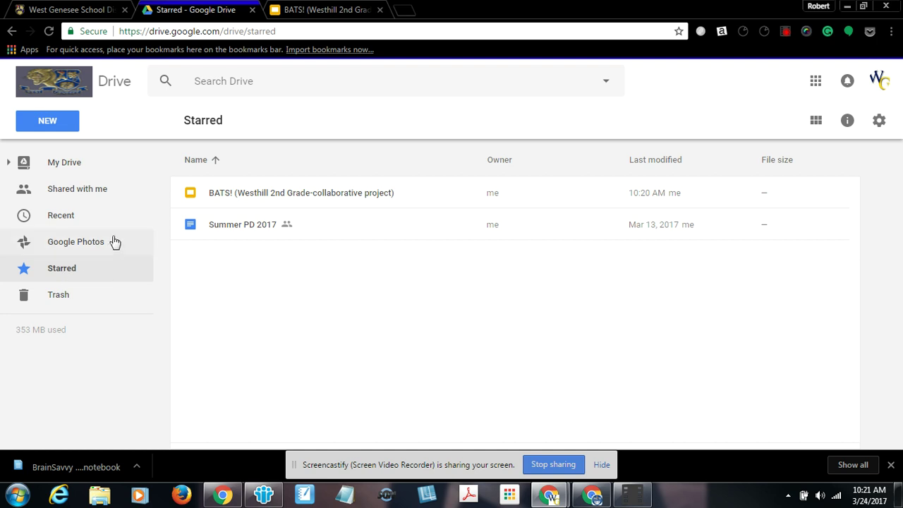
Filter Drive searches by file type: first presentations, then PDFs
{"action": "left_click", "coordinate": [224, 84]}
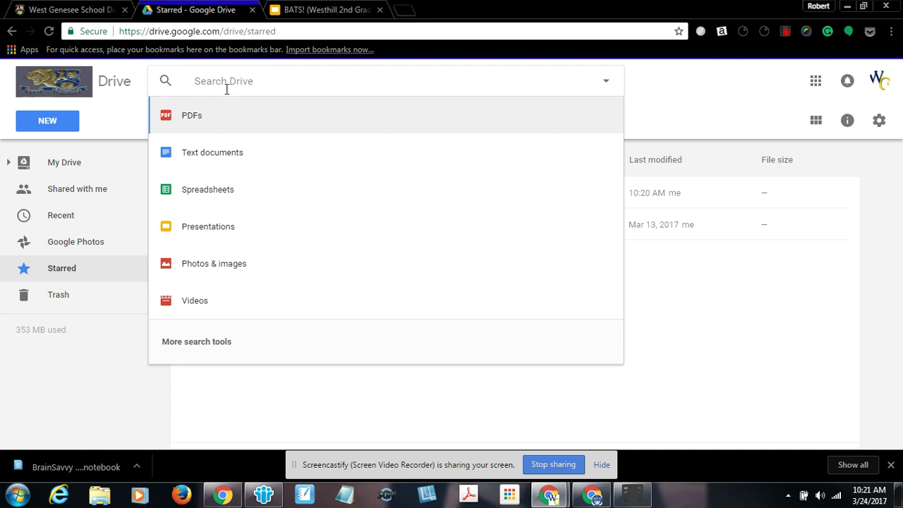
{"action": "left_click", "coordinate": [201, 228]}
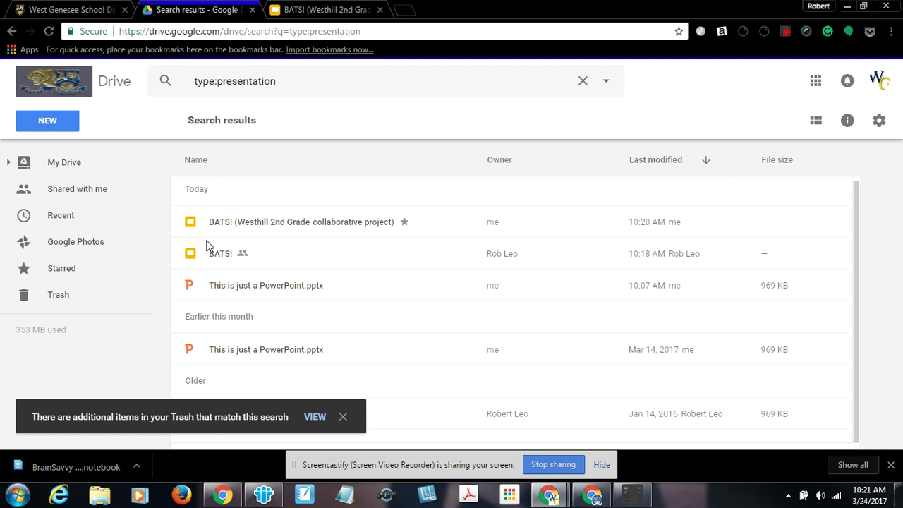
{"action": "left_click", "coordinate": [343, 417]}
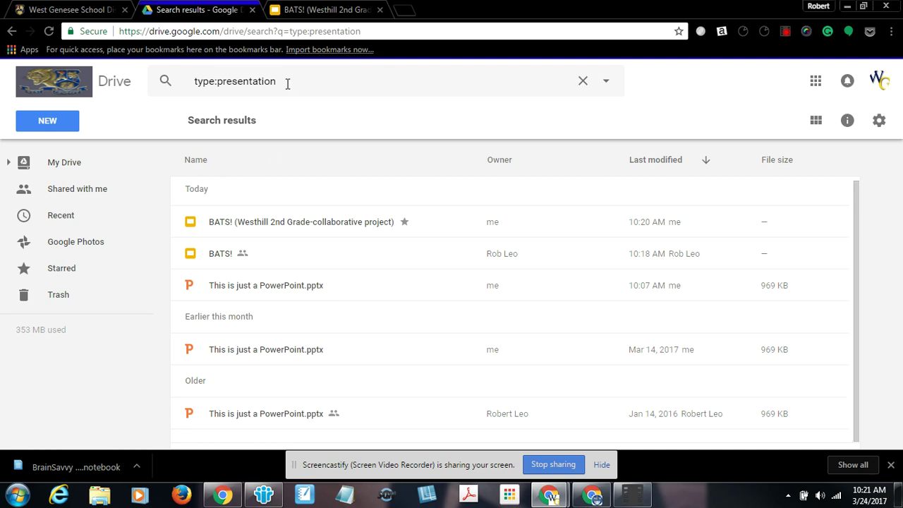
{"action": "left_click", "coordinate": [583, 81]}
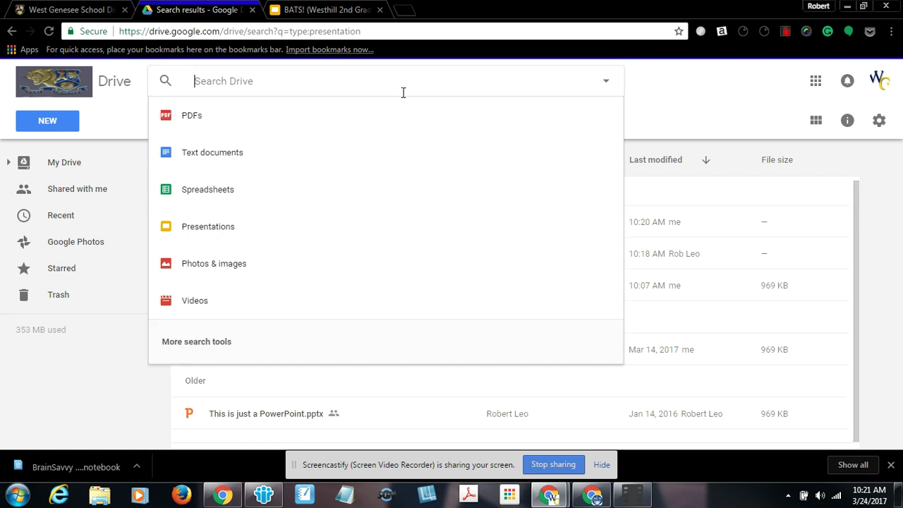
{"action": "left_click", "coordinate": [192, 115]}
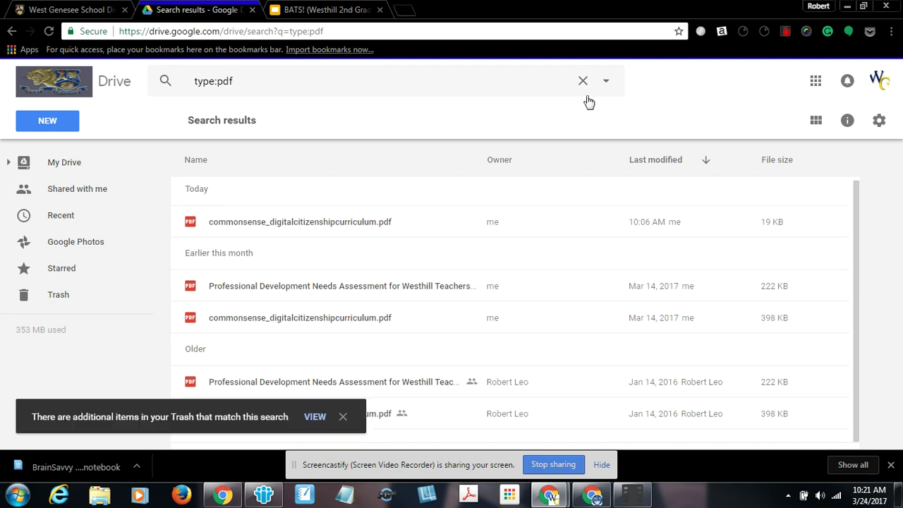
Explore the advanced search options, including the item name field, then close them
{"action": "left_click", "coordinate": [607, 82]}
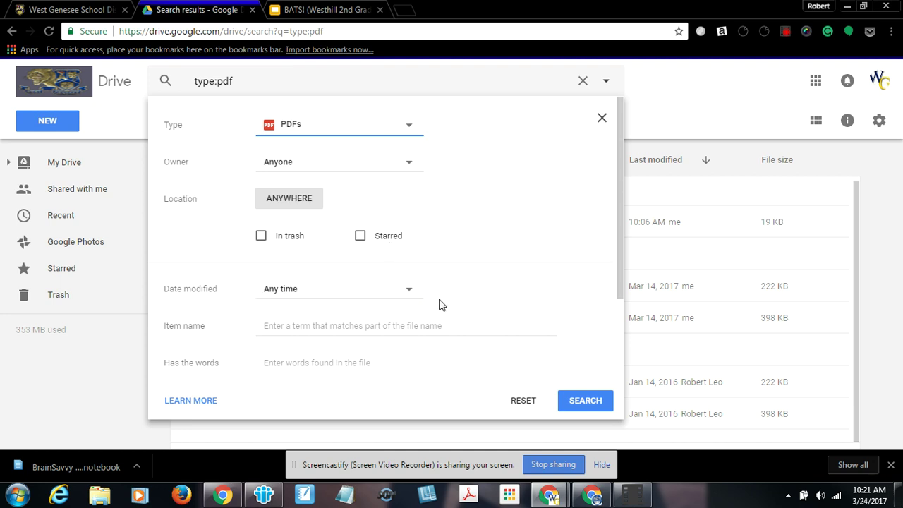
{"action": "left_click", "coordinate": [299, 334]}
{"action": "left_click", "coordinate": [281, 326]}
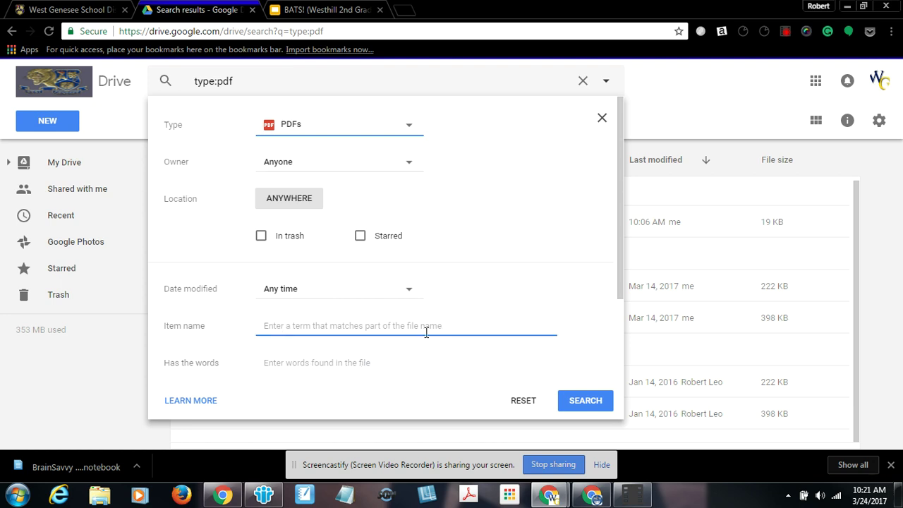
{"action": "left_click", "coordinate": [602, 120]}
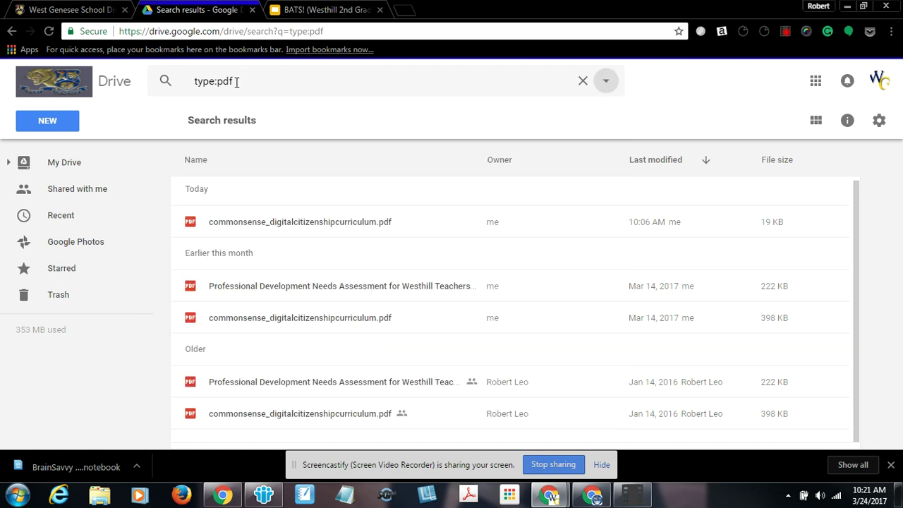
Replace the search text with 'bats' and run the search
{"action": "left_click_drag", "start_coordinate": [237, 80], "coordinate": [139, 88]}
{"action": "type", "text": "bats"}
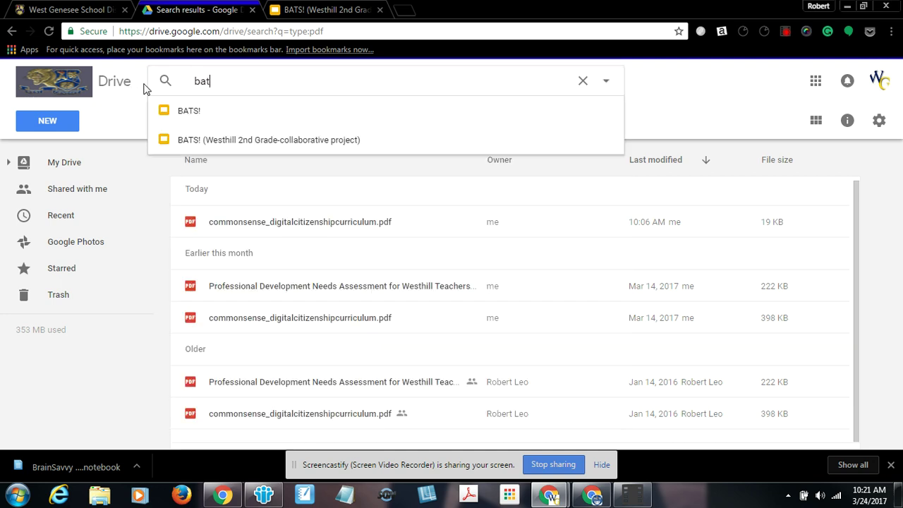
{"action": "key", "text": "Return"}
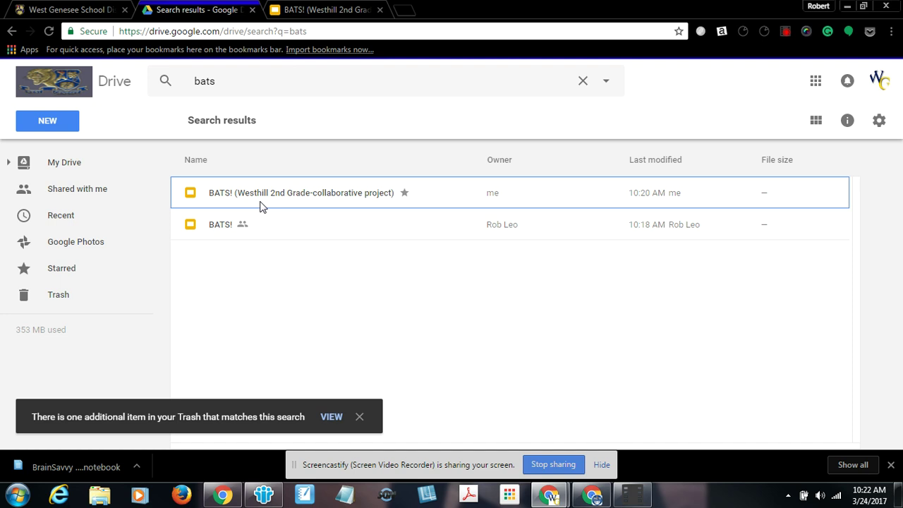
From Recent, remove the shared original BATS! file from Drive
{"action": "left_click", "coordinate": [60, 222]}
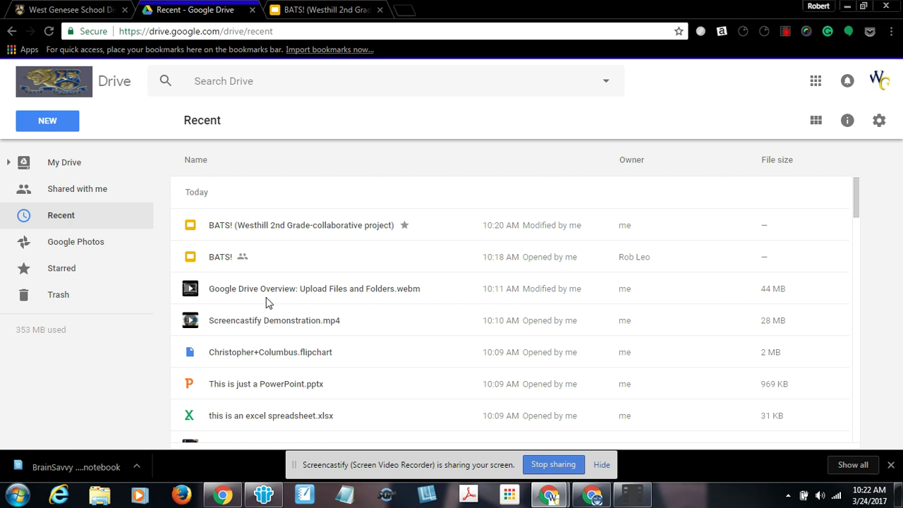
{"action": "scroll", "coordinate": [268, 306], "scroll_direction": "down", "scroll_amount": 2}
{"action": "scroll", "coordinate": [279, 311], "scroll_direction": "up", "scroll_amount": 2}
{"action": "left_click", "coordinate": [233, 262]}
{"action": "left_click_drag", "start_coordinate": [233, 260], "coordinate": [234, 257]}
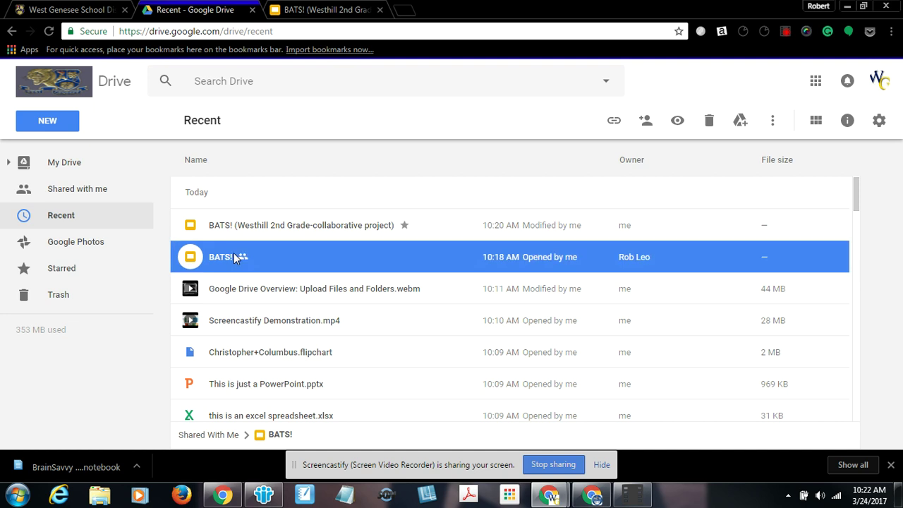
{"action": "left_click", "coordinate": [709, 123]}
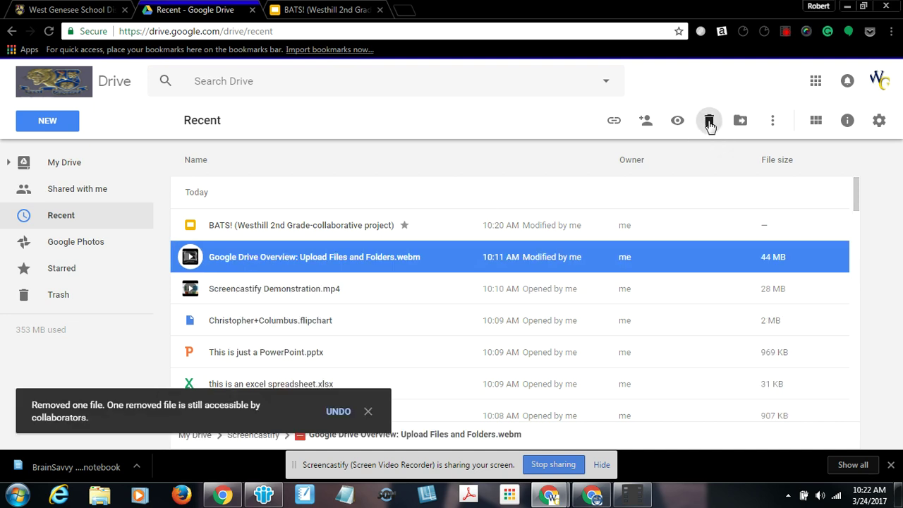
Open the Trash and scroll through the trashed items
{"action": "left_click", "coordinate": [61, 294]}
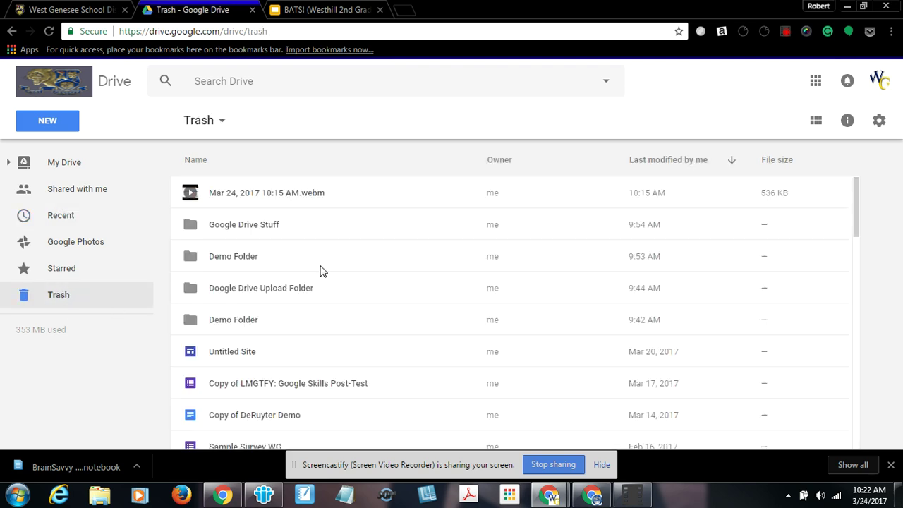
{"action": "scroll", "coordinate": [331, 270], "scroll_direction": "down", "scroll_amount": 1}
{"action": "scroll", "coordinate": [339, 278], "scroll_direction": "down", "scroll_amount": 10}
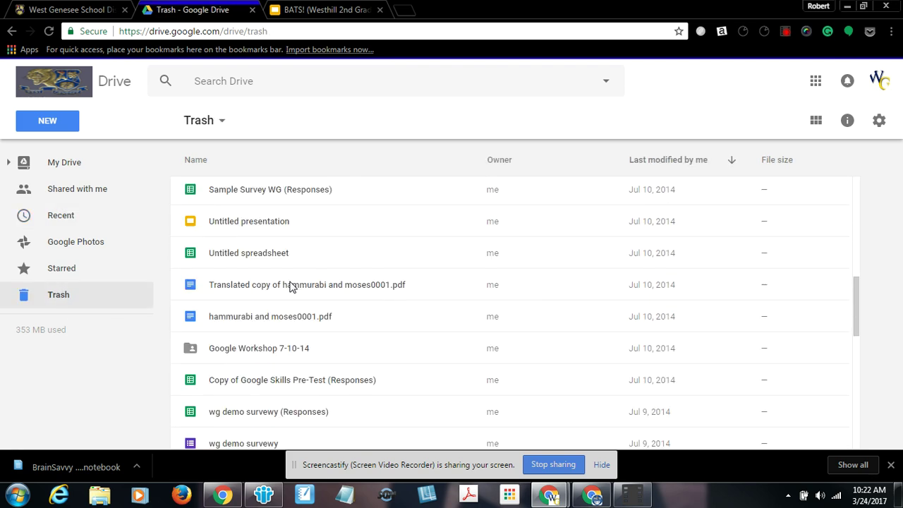
{"action": "scroll", "coordinate": [268, 300], "scroll_direction": "up", "scroll_amount": 10}
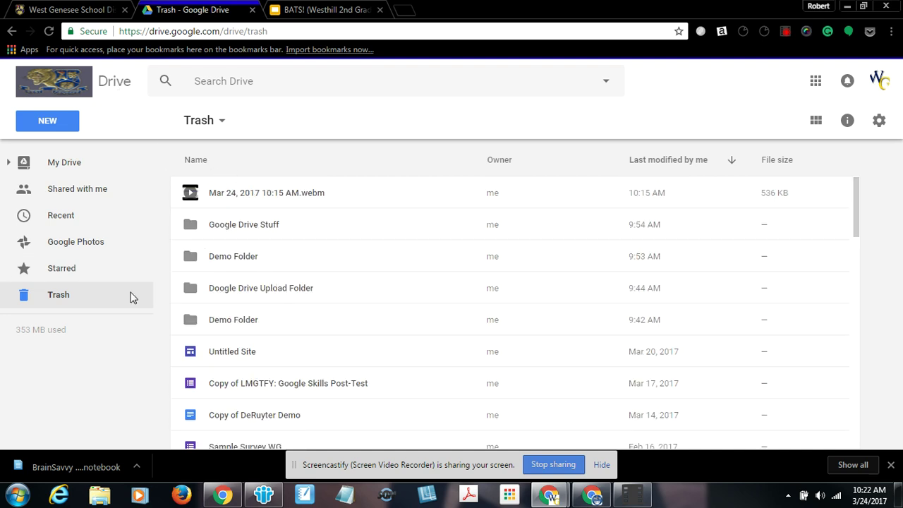
From Starred, move the BATS! (Westhill 2nd Grade-collaborative project) copy into the Trash
{"action": "left_click", "coordinate": [60, 272]}
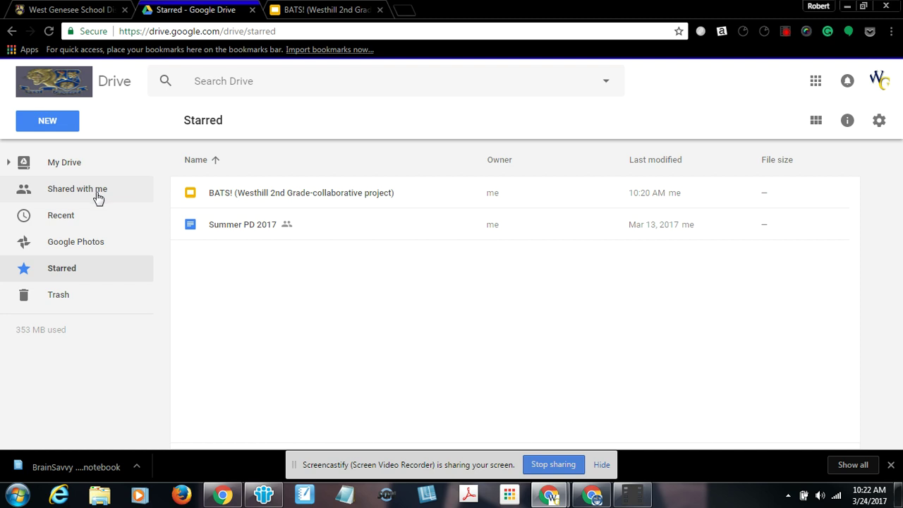
{"action": "left_click", "coordinate": [230, 197]}
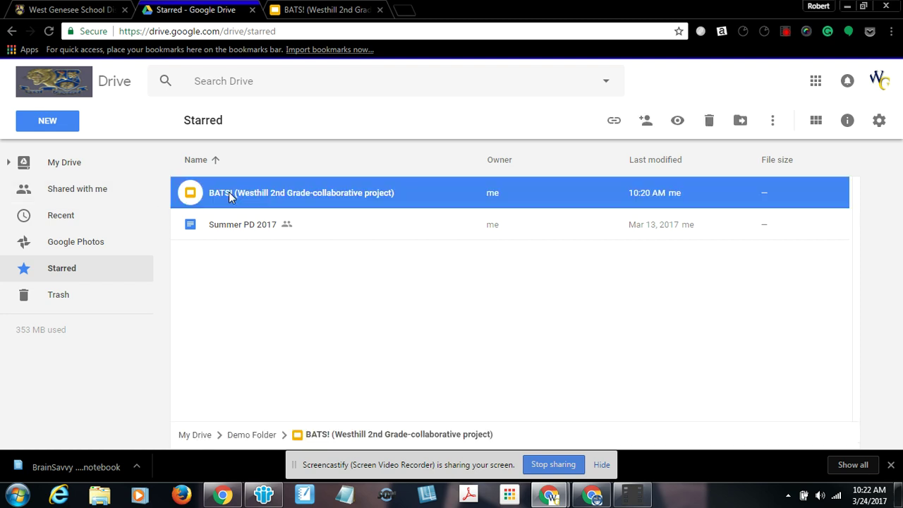
{"action": "left_click_drag", "start_coordinate": [229, 197], "coordinate": [223, 210]}
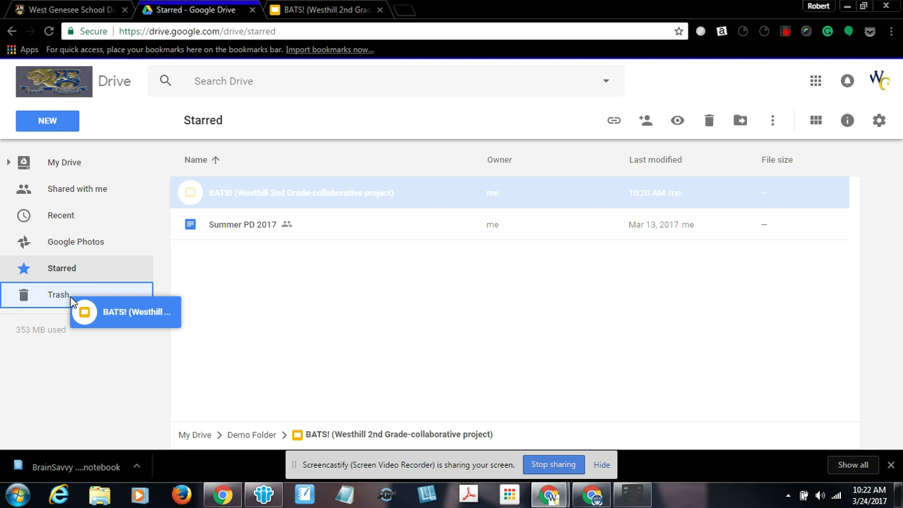
{"action": "left_click_drag", "start_coordinate": [70, 302], "coordinate": [70, 300]}
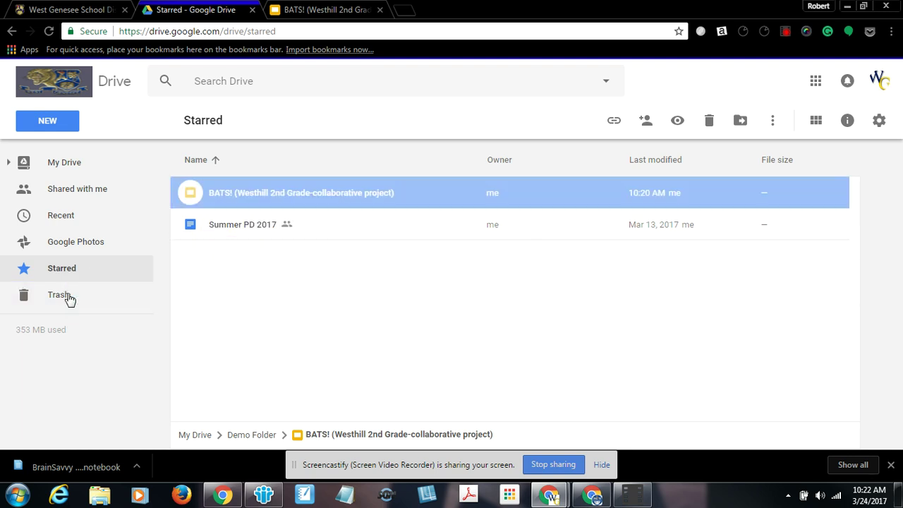
Restore the BATS! copy from the Trash, then go back to My Drive
{"action": "left_click", "coordinate": [59, 297]}
{"action": "left_click", "coordinate": [259, 198]}
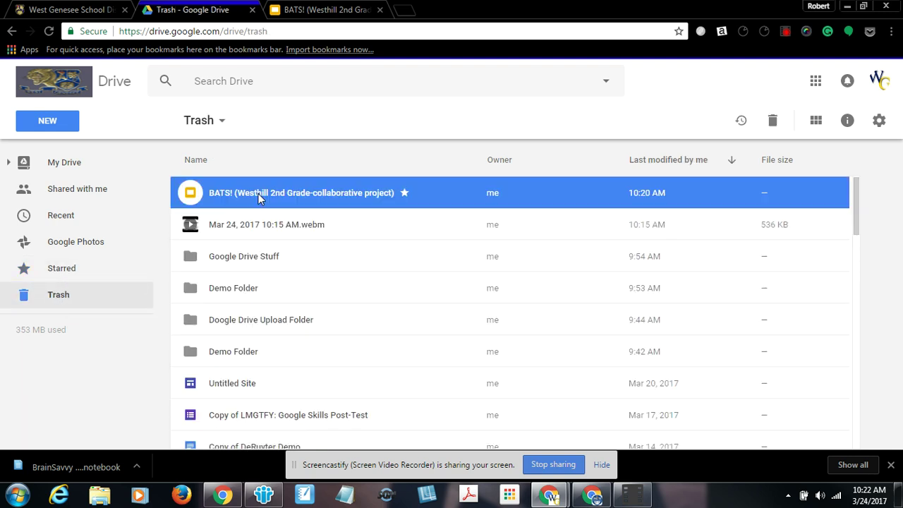
{"action": "right_click", "coordinate": [255, 191]}
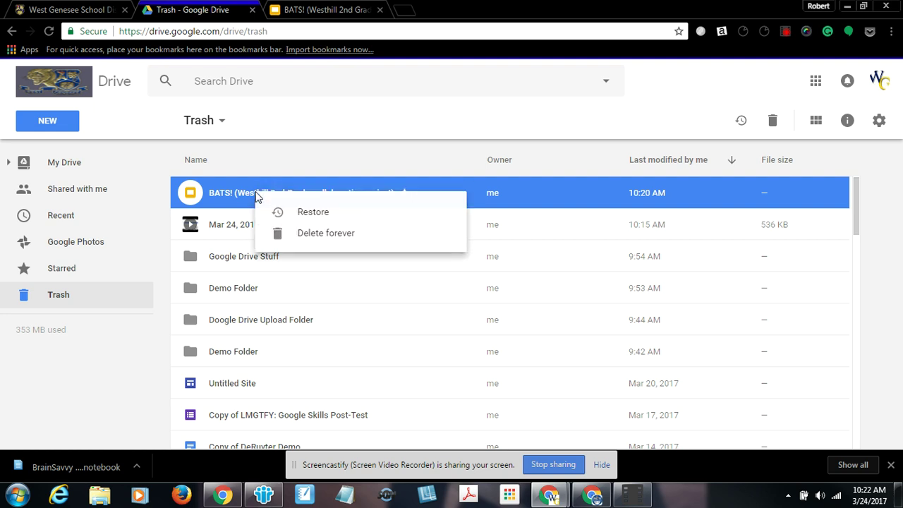
{"action": "left_click", "coordinate": [300, 210]}
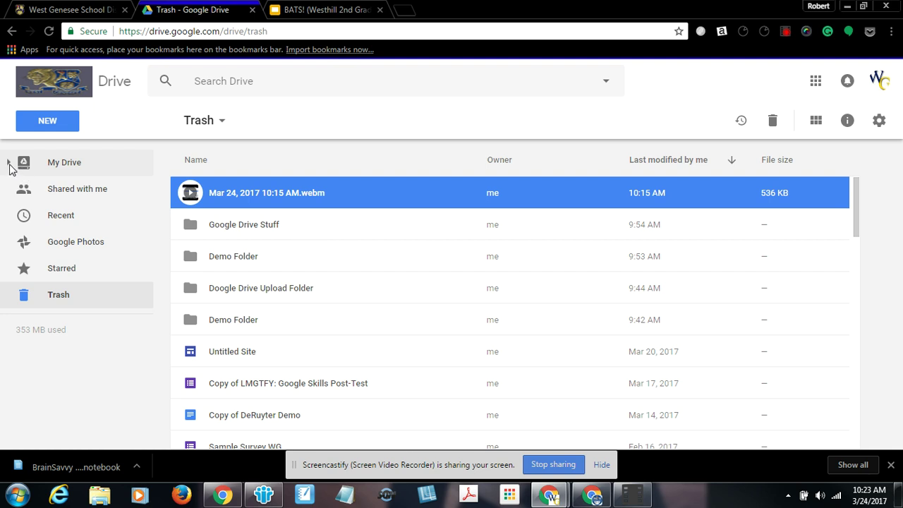
{"action": "left_click", "coordinate": [70, 168]}
Open Demo Folder to confirm the restored BATS! copy is back
{"action": "scroll", "coordinate": [265, 286], "scroll_direction": "down", "scroll_amount": 2}
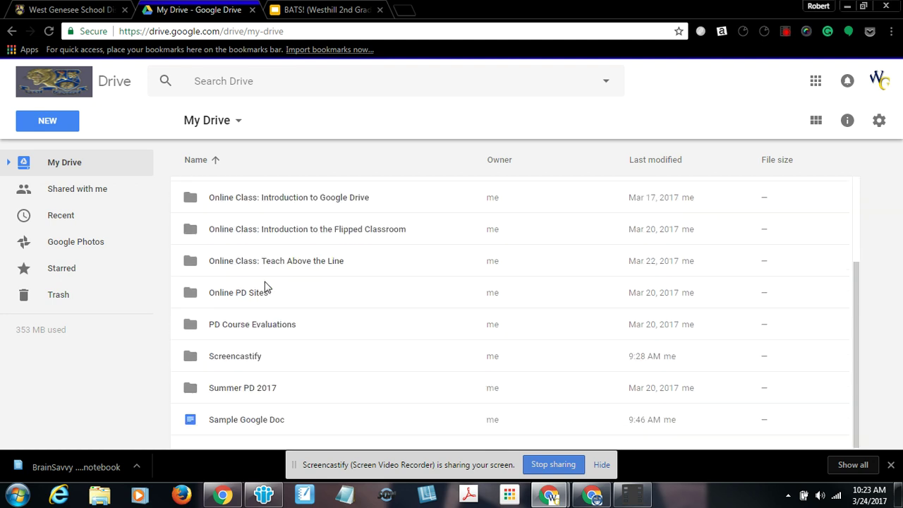
{"action": "scroll", "coordinate": [266, 290], "scroll_direction": "up", "scroll_amount": 2}
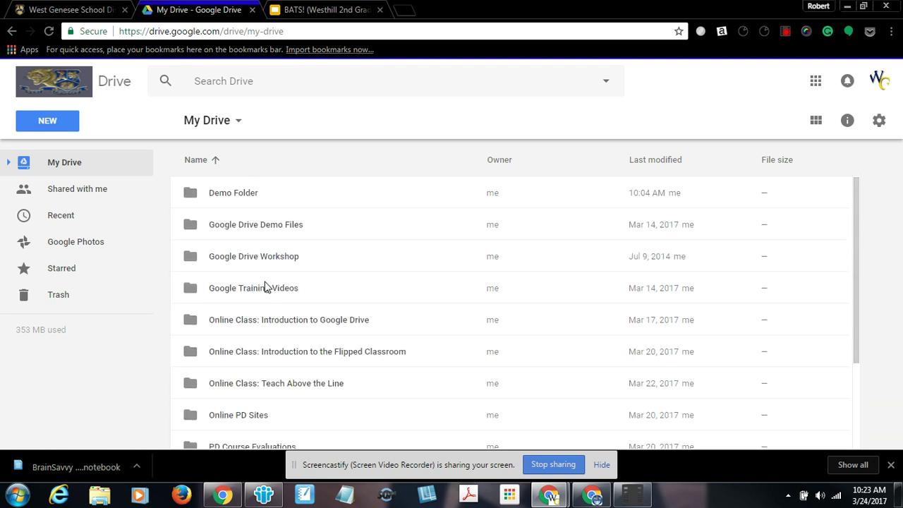
{"action": "double_click", "coordinate": [236, 201]}
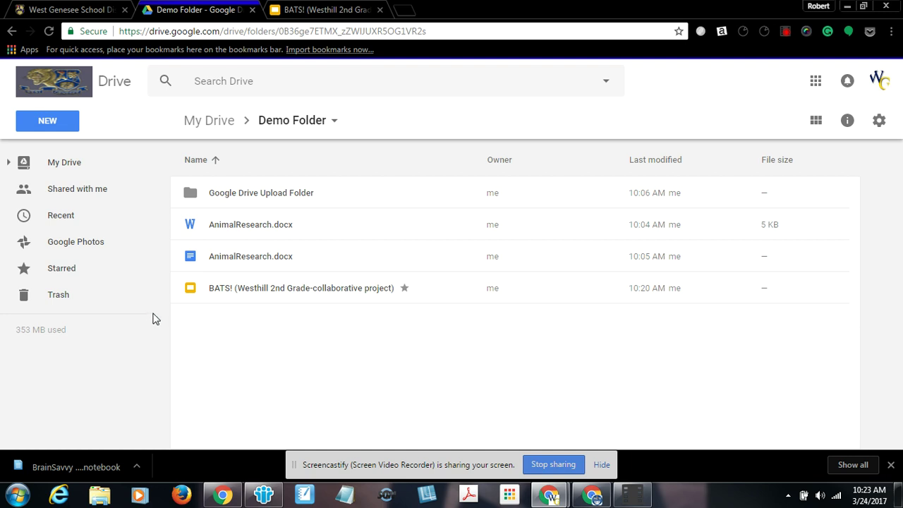
Browse the Shared with me, Recent, Starred and Trash views in turn
{"action": "left_click", "coordinate": [86, 192]}
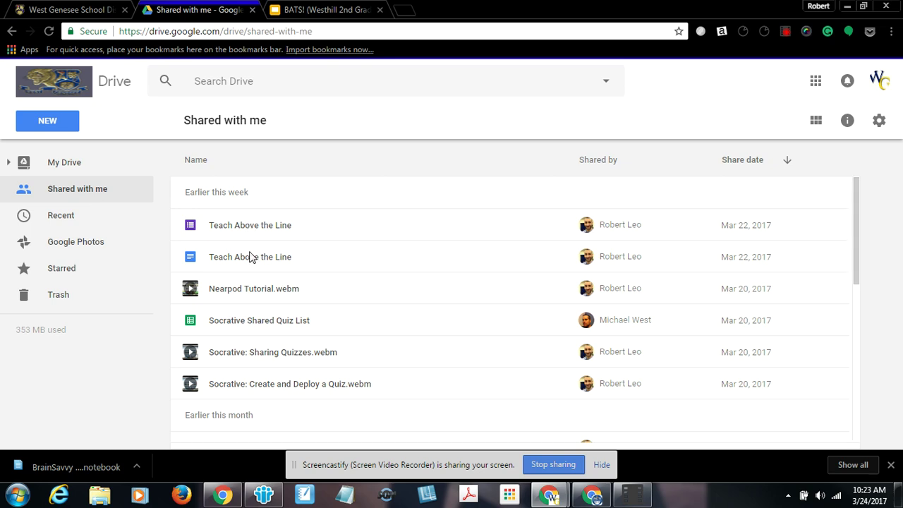
{"action": "scroll", "coordinate": [251, 283], "scroll_direction": "down", "scroll_amount": 1}
{"action": "scroll", "coordinate": [250, 288], "scroll_direction": "down", "scroll_amount": 3}
{"action": "scroll", "coordinate": [252, 288], "scroll_direction": "up", "scroll_amount": 4}
{"action": "left_click", "coordinate": [73, 224]}
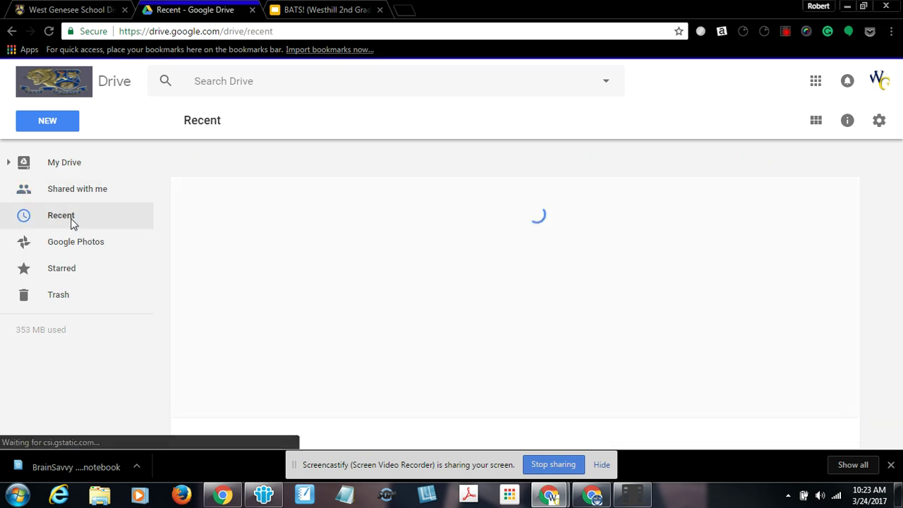
{"action": "left_click", "coordinate": [67, 268]}
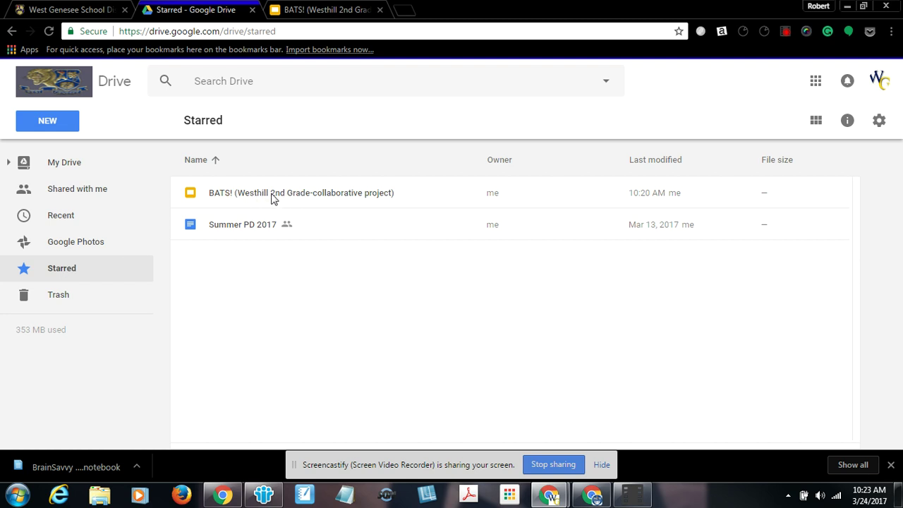
{"action": "left_click", "coordinate": [64, 304]}
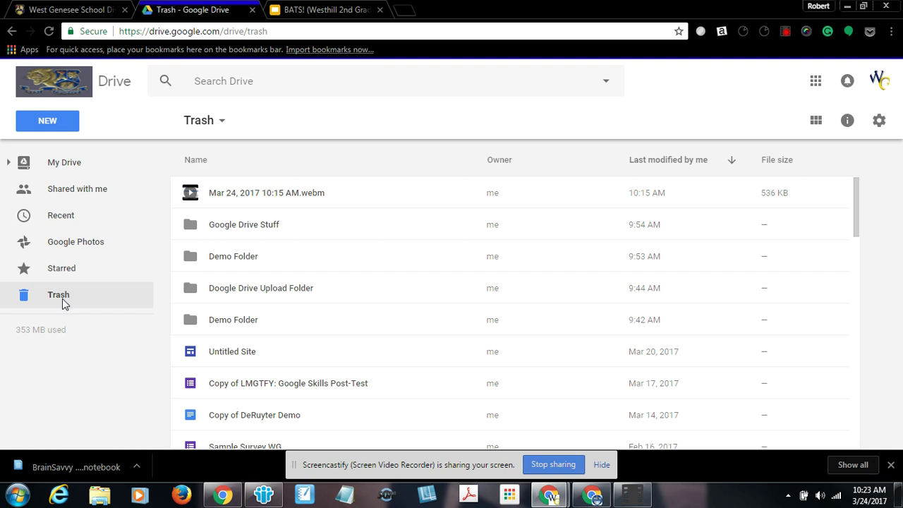
Check the Empty trash option, then delete Untitled Site forever and confirm
{"action": "left_click", "coordinate": [221, 122]}
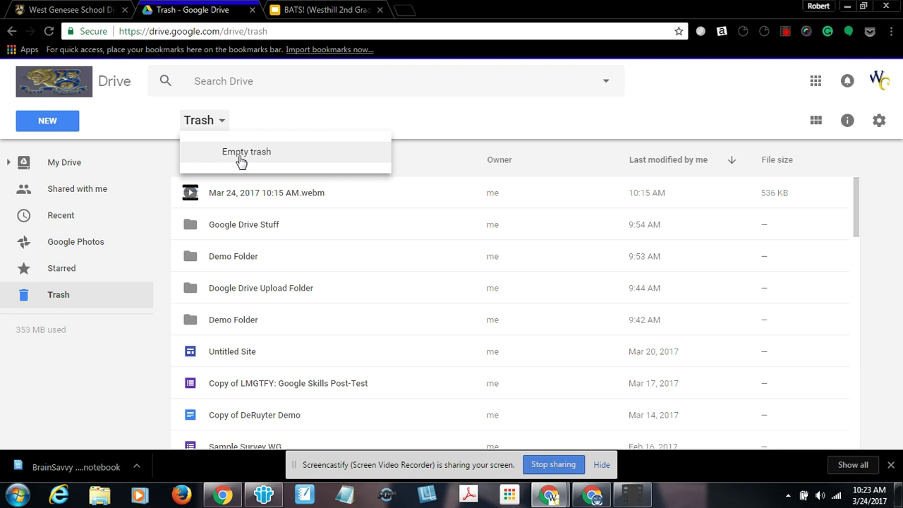
{"action": "left_click", "coordinate": [234, 349]}
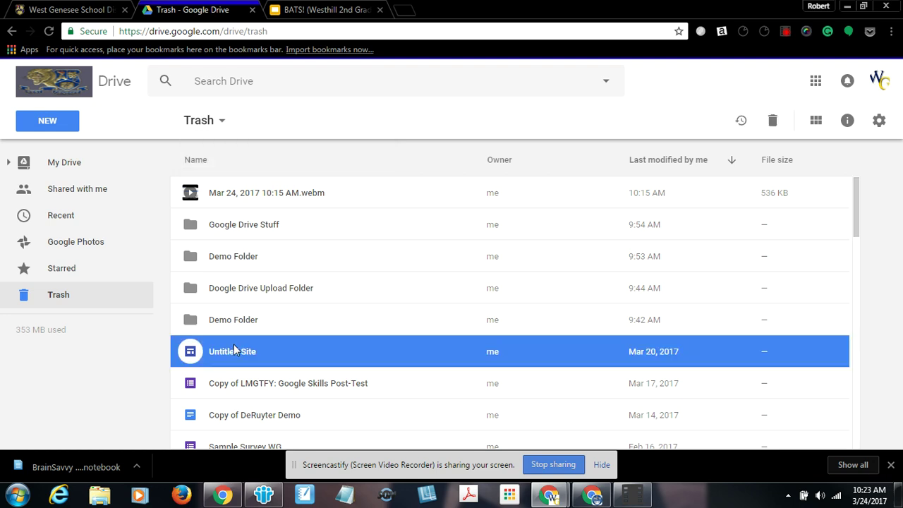
{"action": "right_click", "coordinate": [234, 350]}
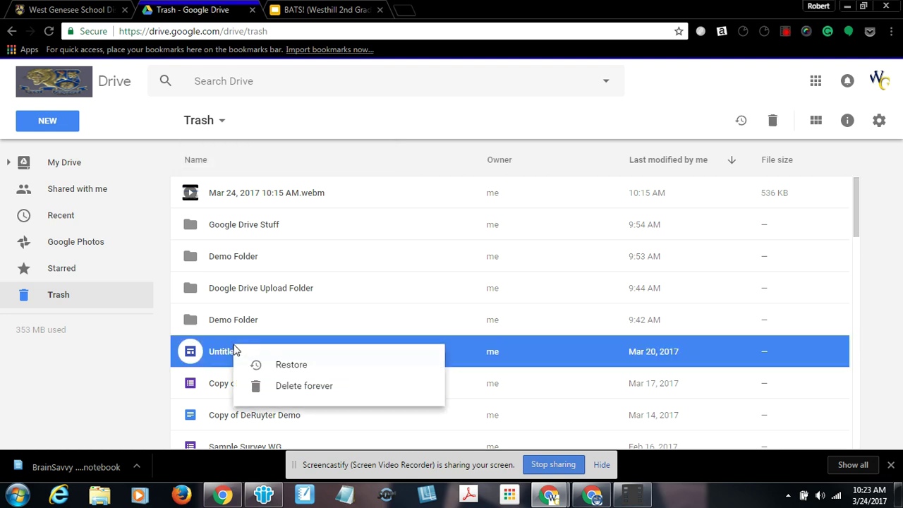
{"action": "left_click", "coordinate": [308, 390]}
{"action": "left_click", "coordinate": [433, 302]}
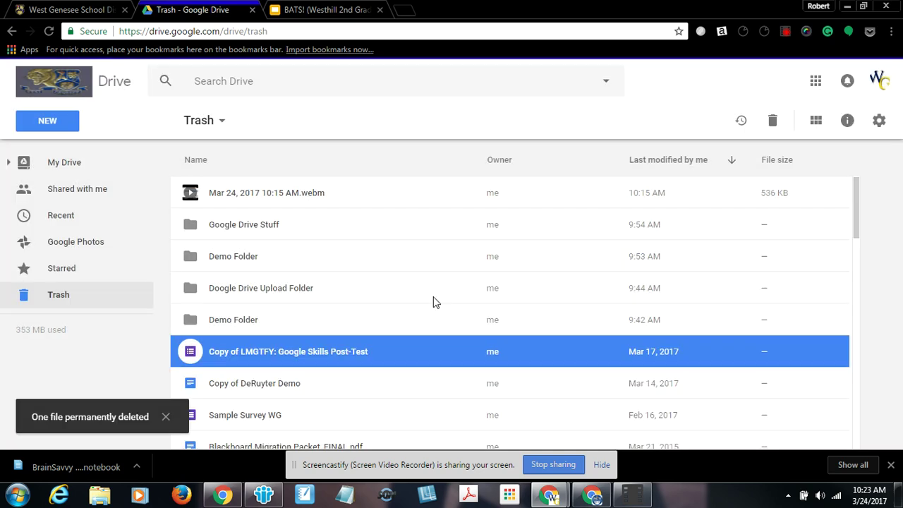